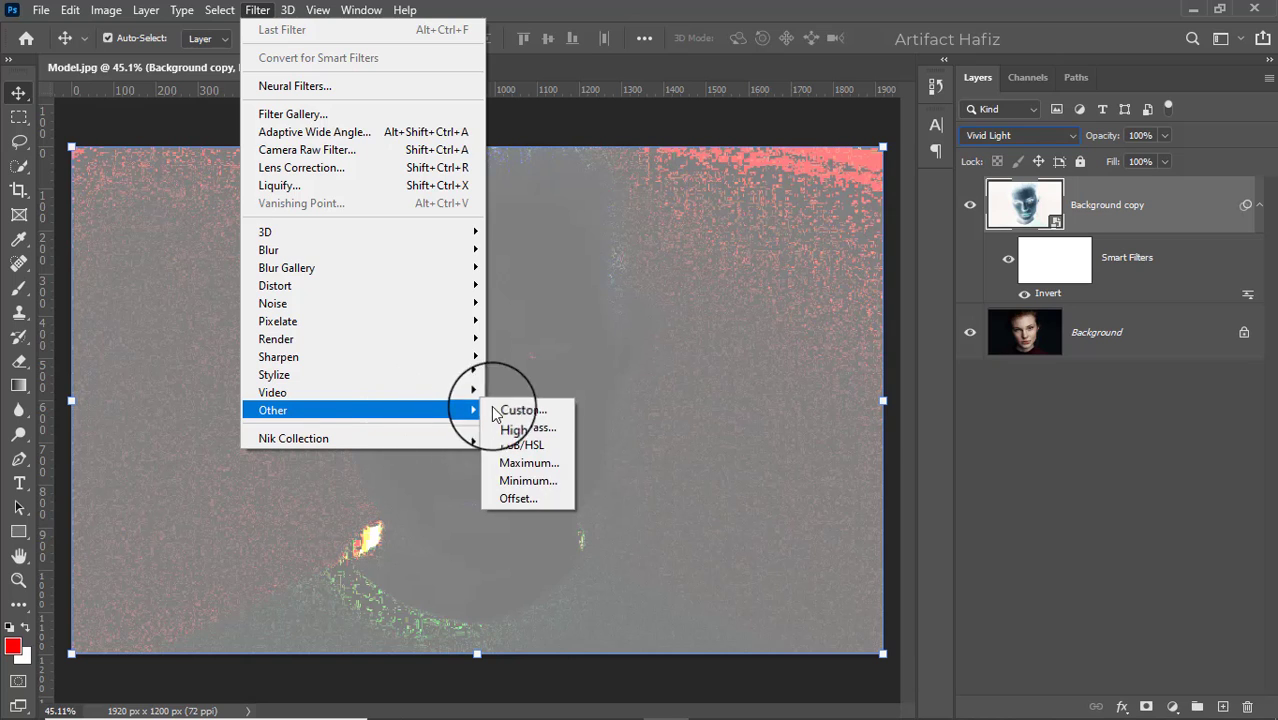
- Apply a High Pass filter with a radius of 12.5 pixels to the Background copy layer
click(525, 428)
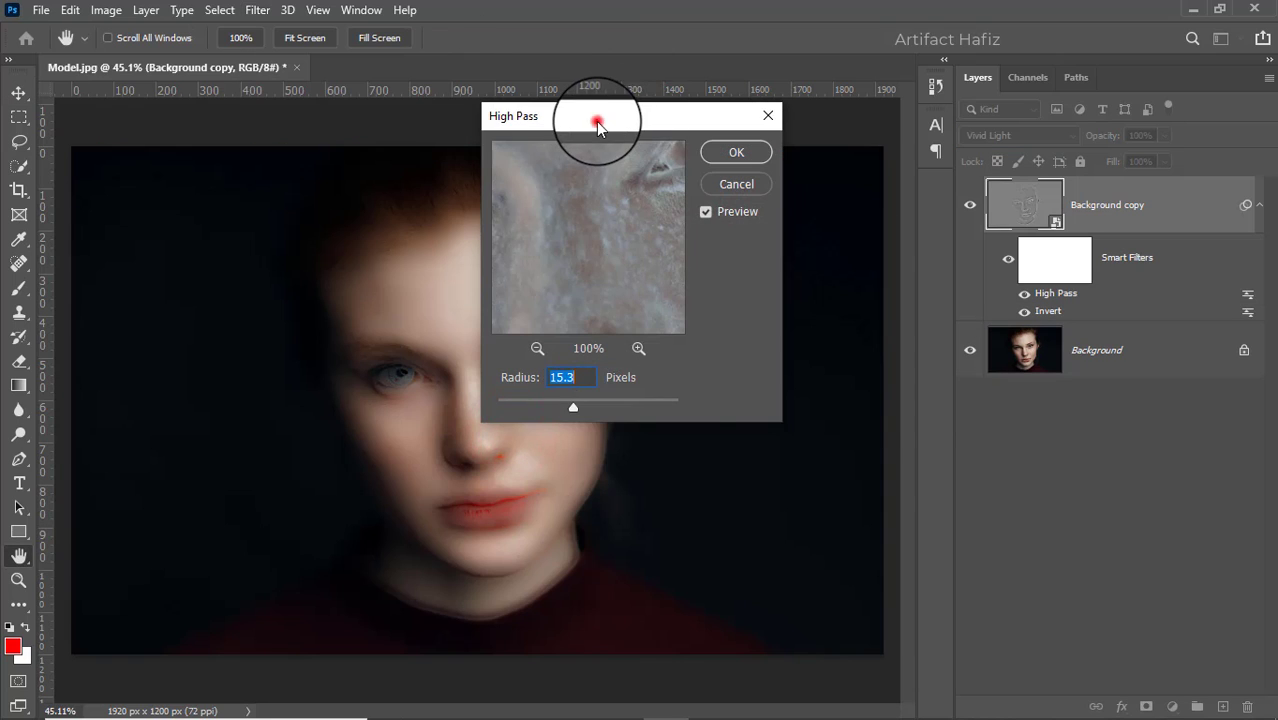
drag(597, 122, 942, 127)
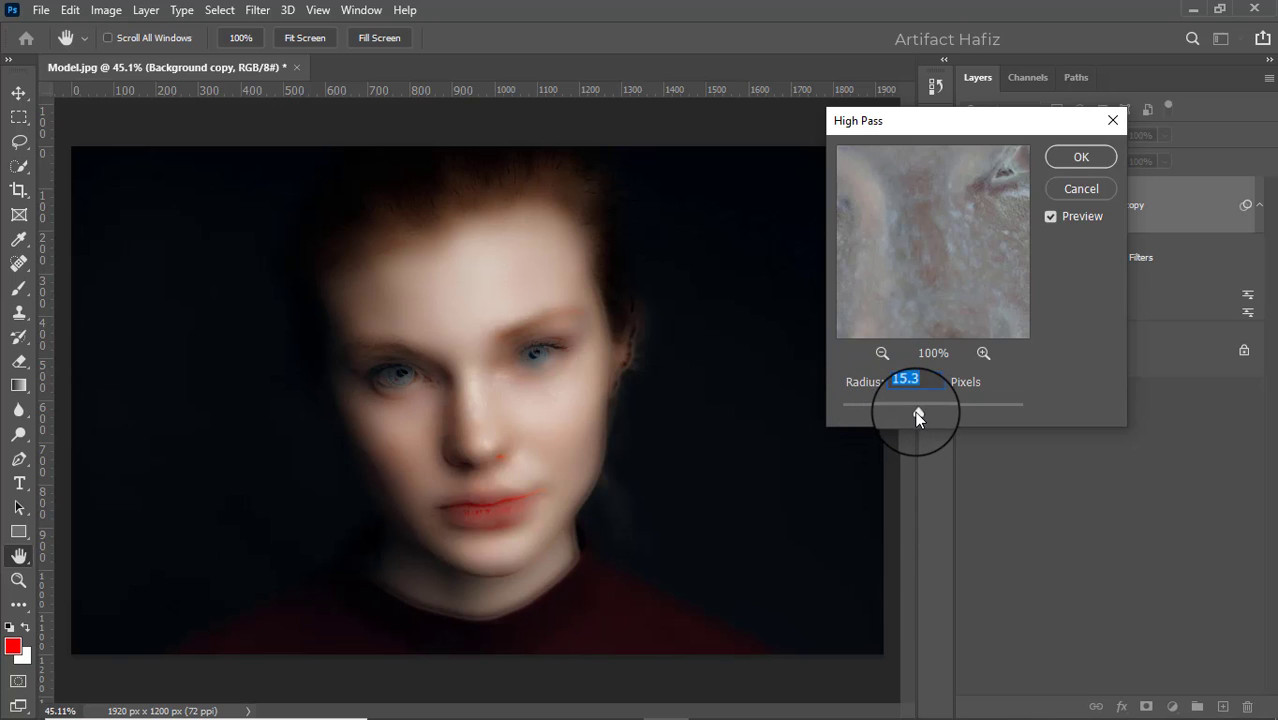
drag(918, 414, 917, 414)
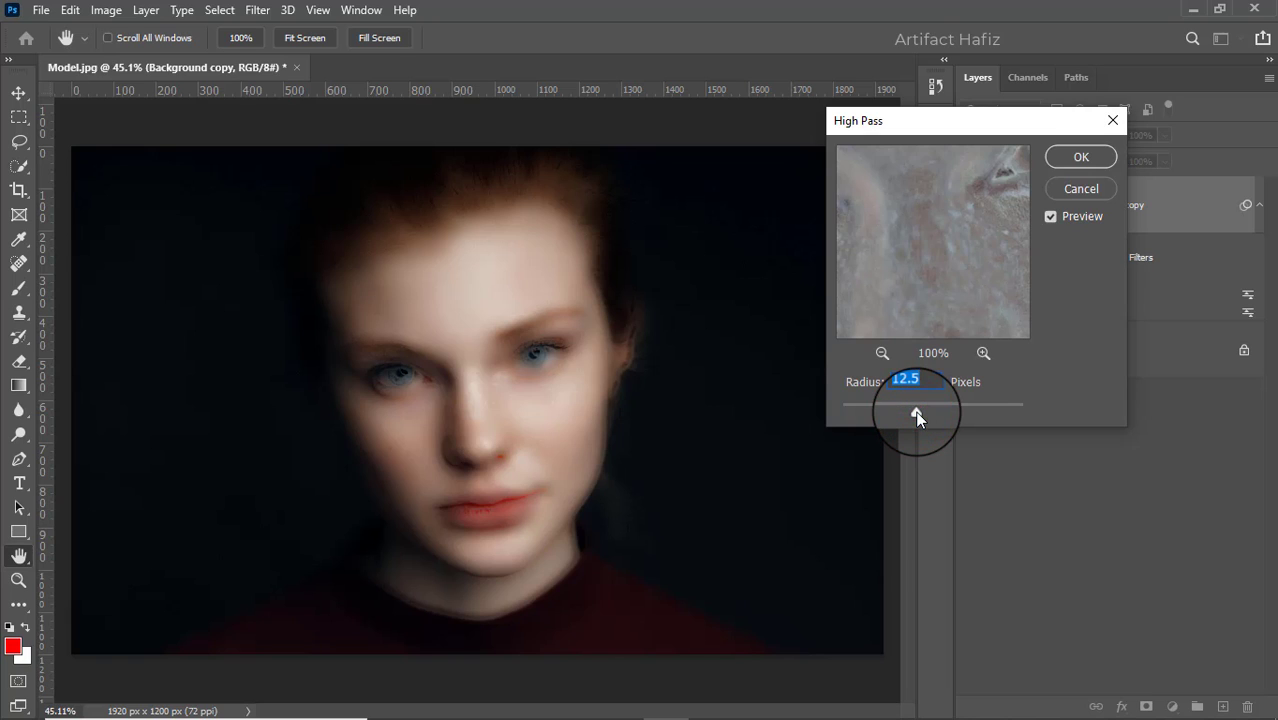
click(1081, 157)
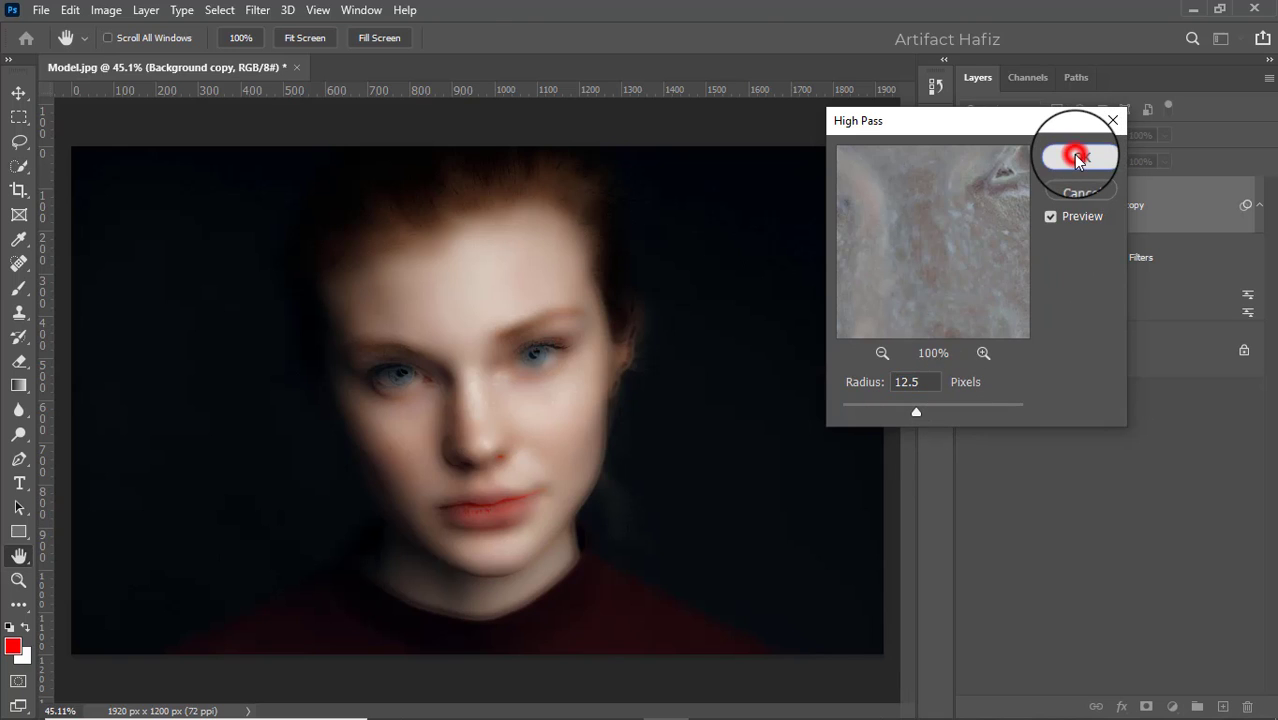
- Apply a Gaussian Blur with a radius of 2.0 pixels to the Background copy layer
key(v)
click(257, 10)
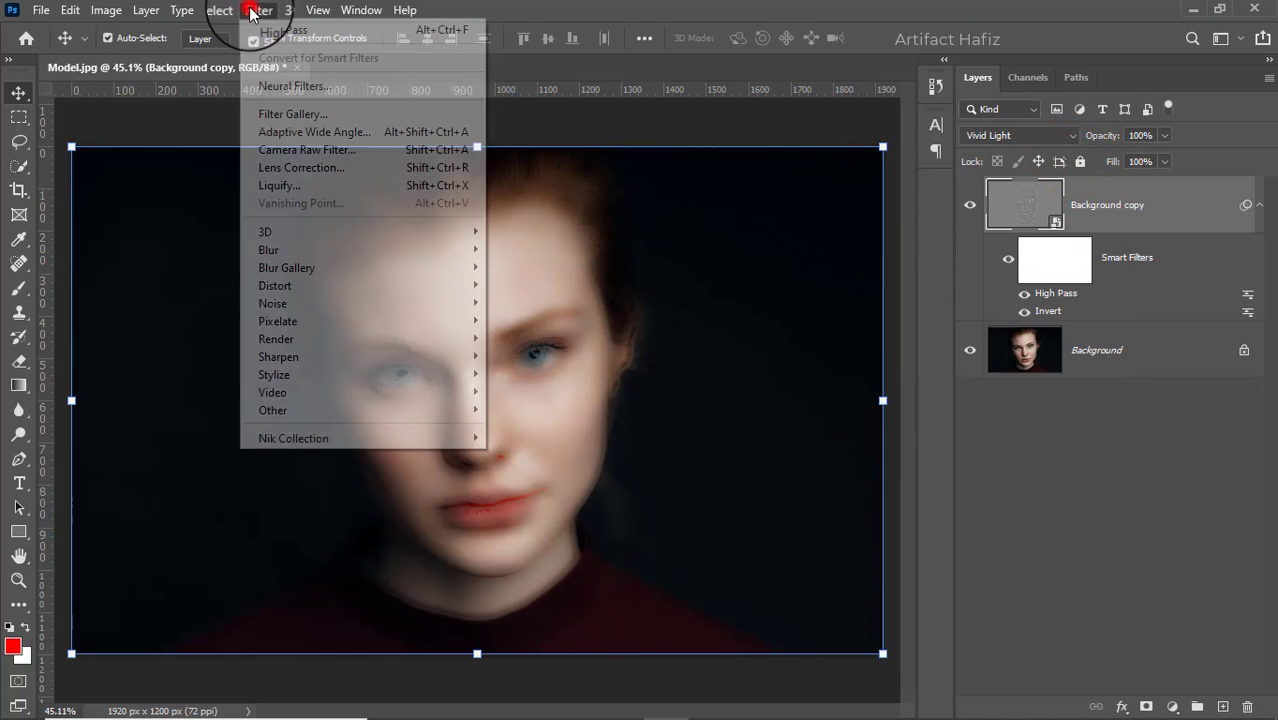
mouse_move(308, 251)
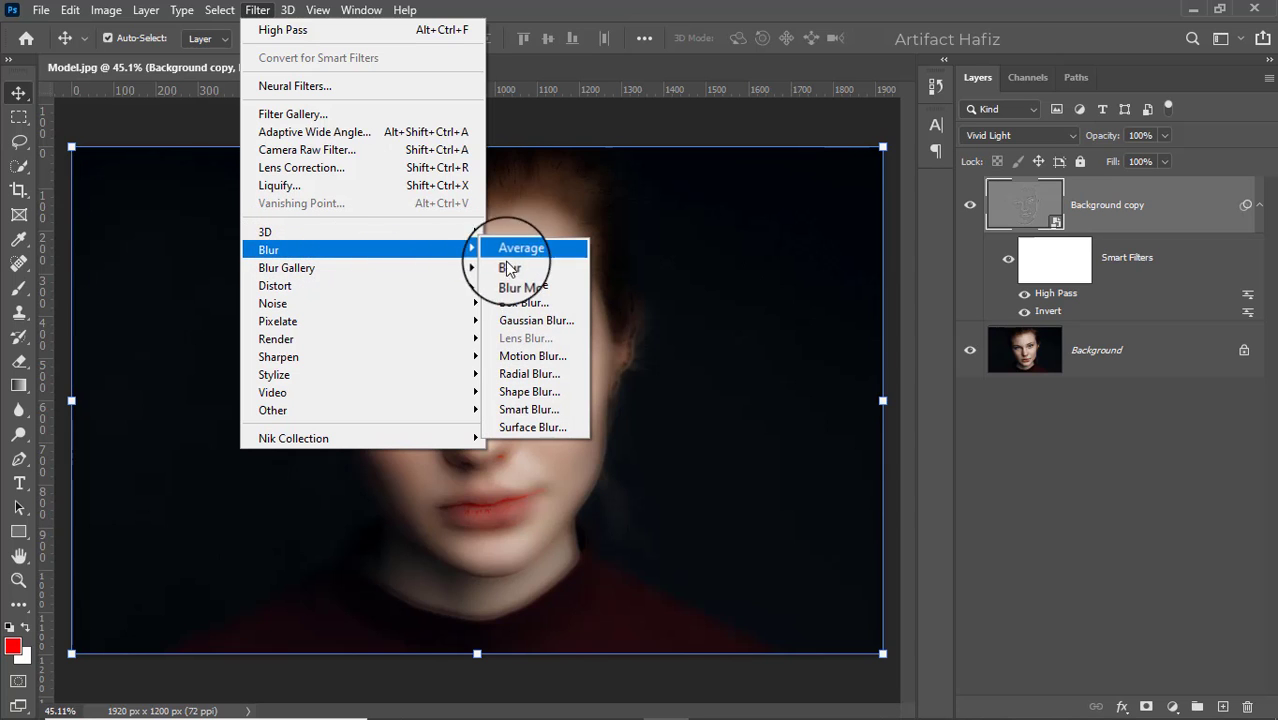
click(520, 320)
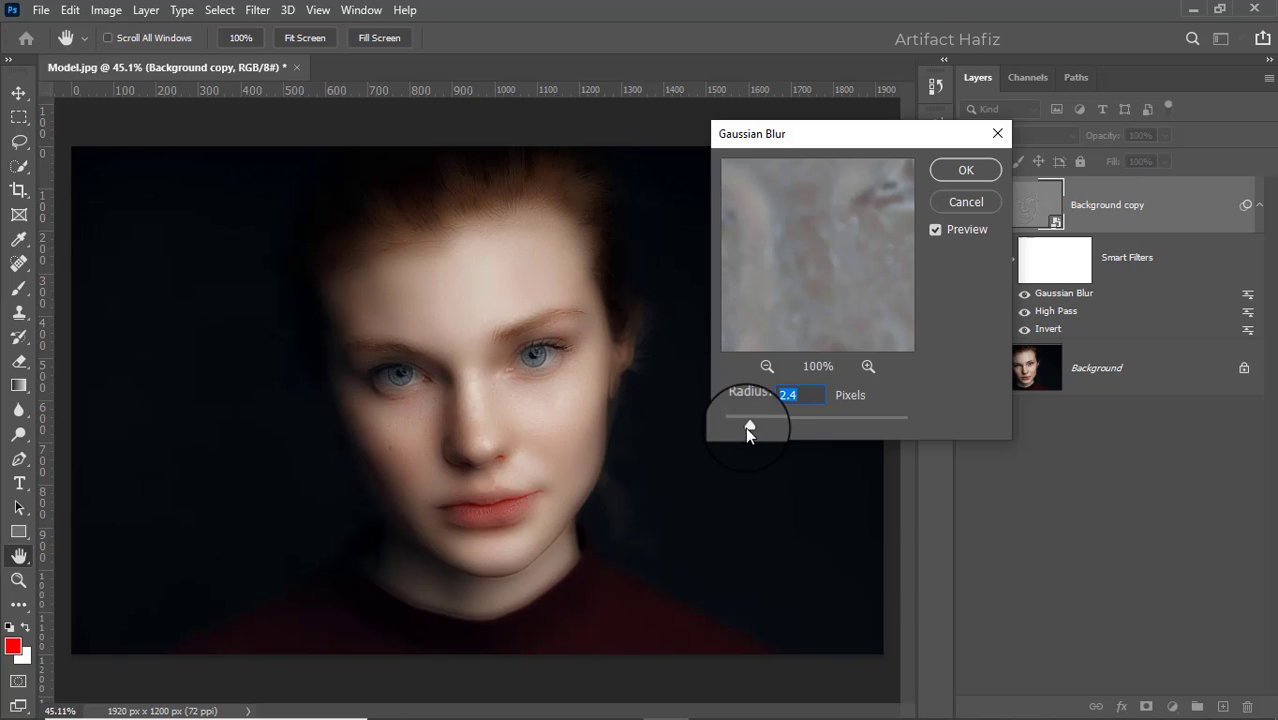
mouse_move(747, 423)
mouse_down()
mouse_move(723, 428)
mouse_move(813, 427)
mouse_move(746, 425)
mouse_up()
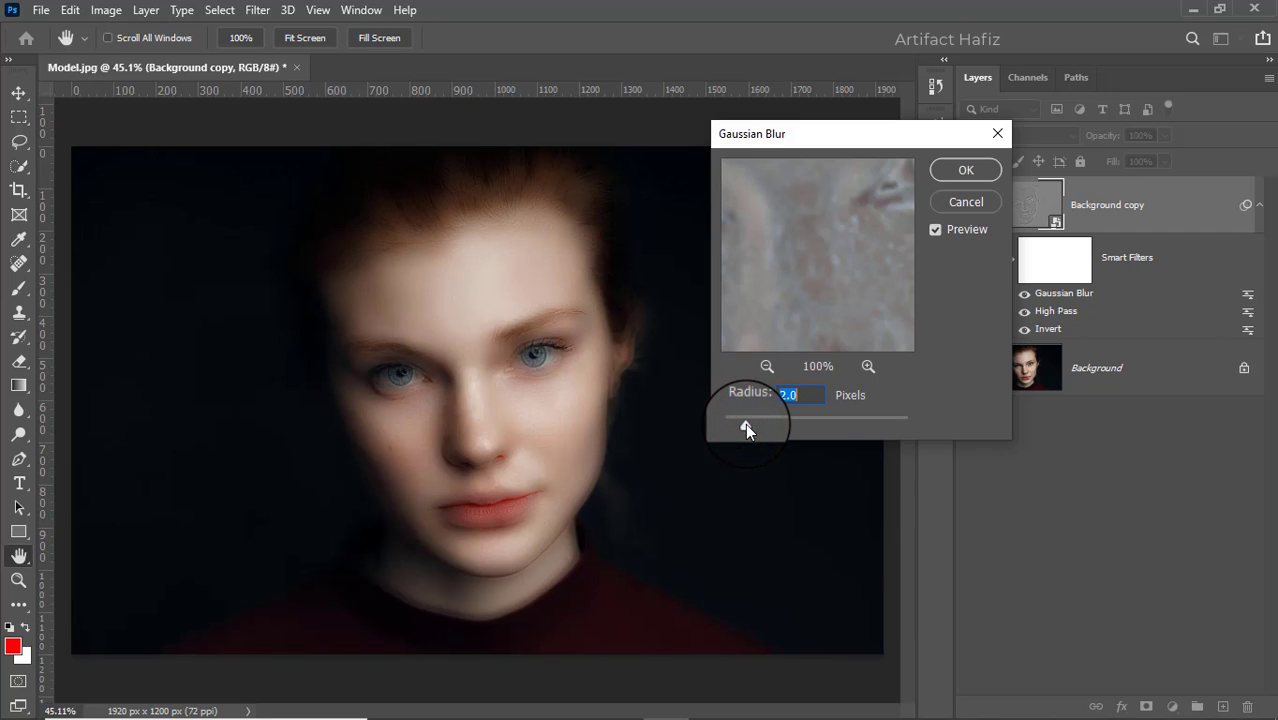
click(962, 172)
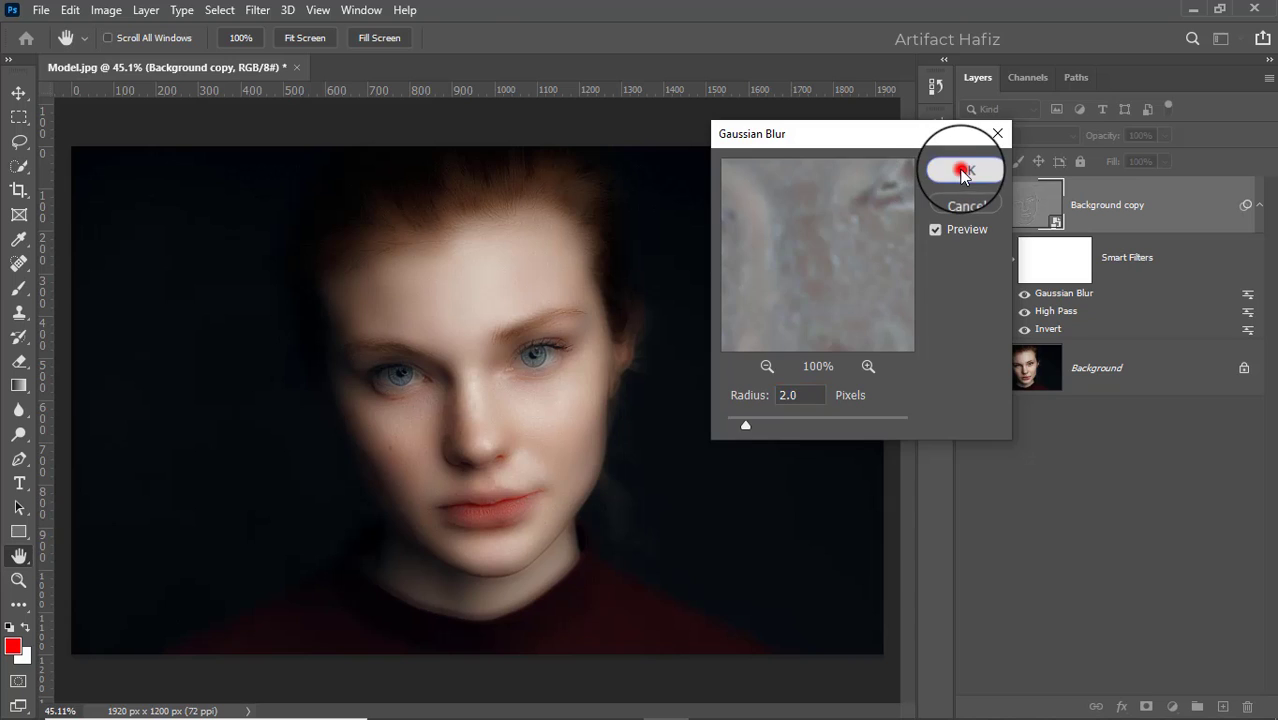
- Toggle the Background copy layer's visibility to compare the portrait before and after the smoothing
click(970, 205)
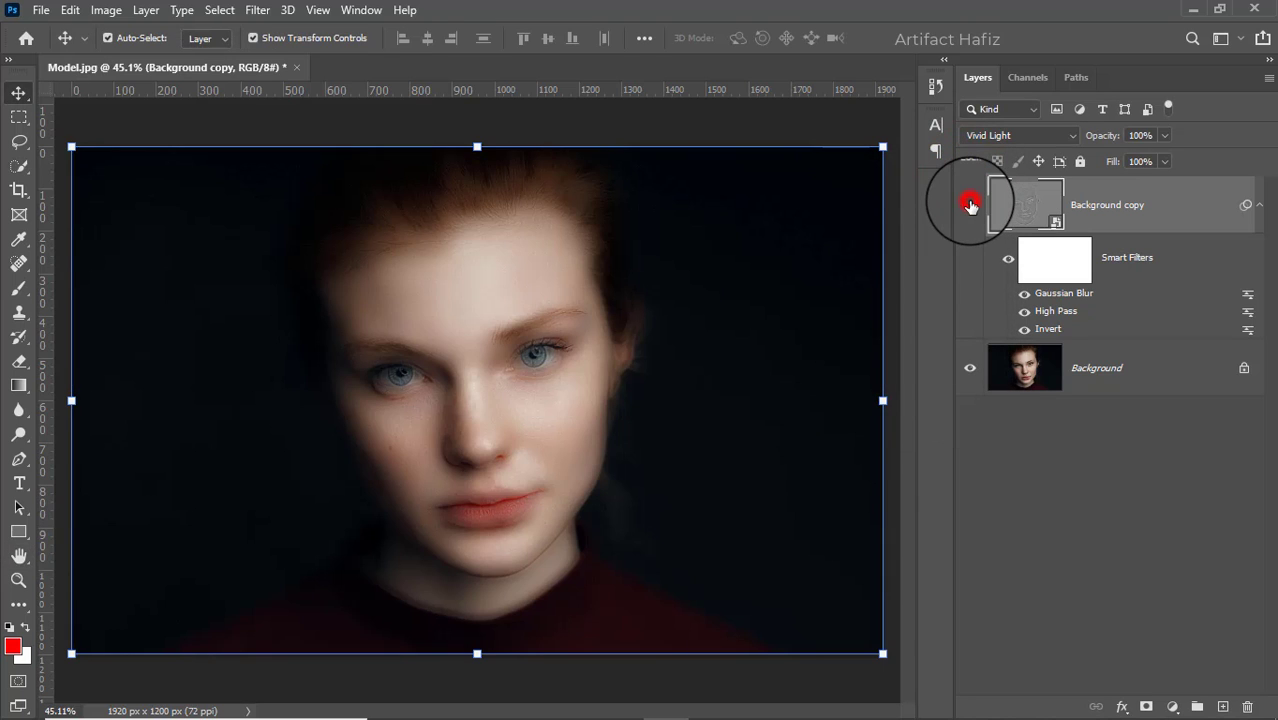
click(970, 207)
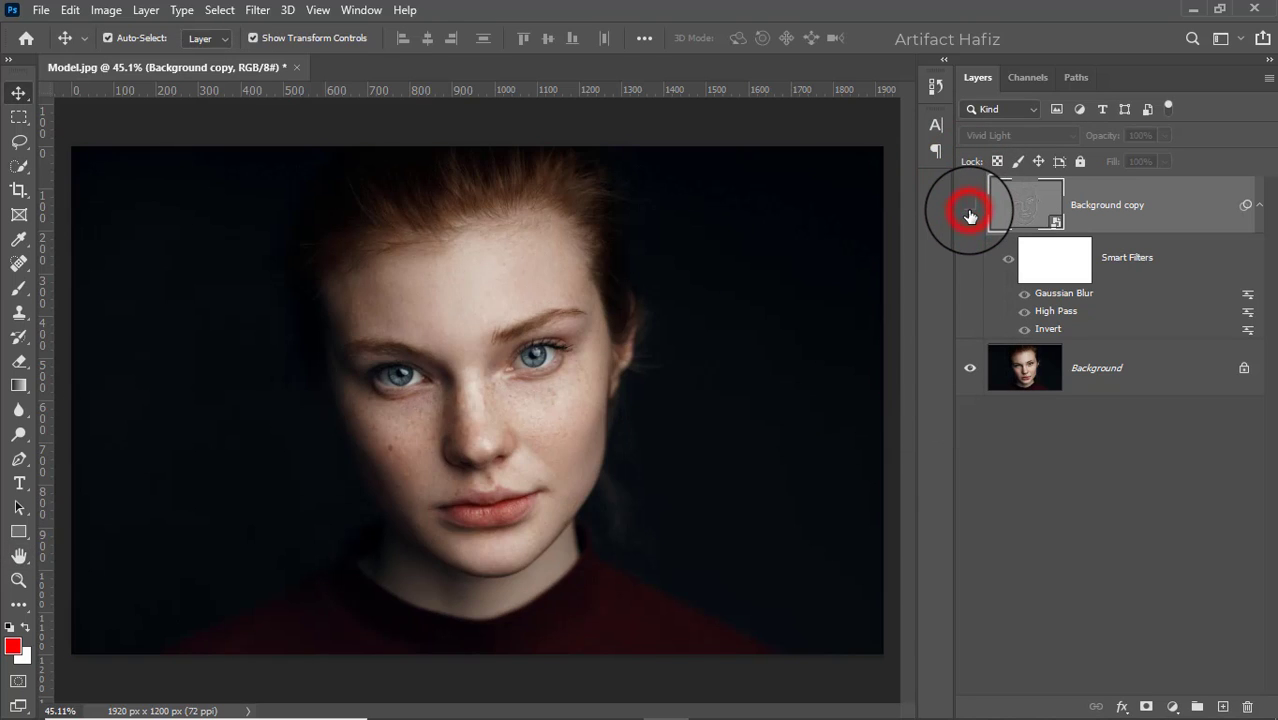
click(969, 208)
- Add a layer mask to the Background copy layer and invert the mask to black
click(1139, 203)
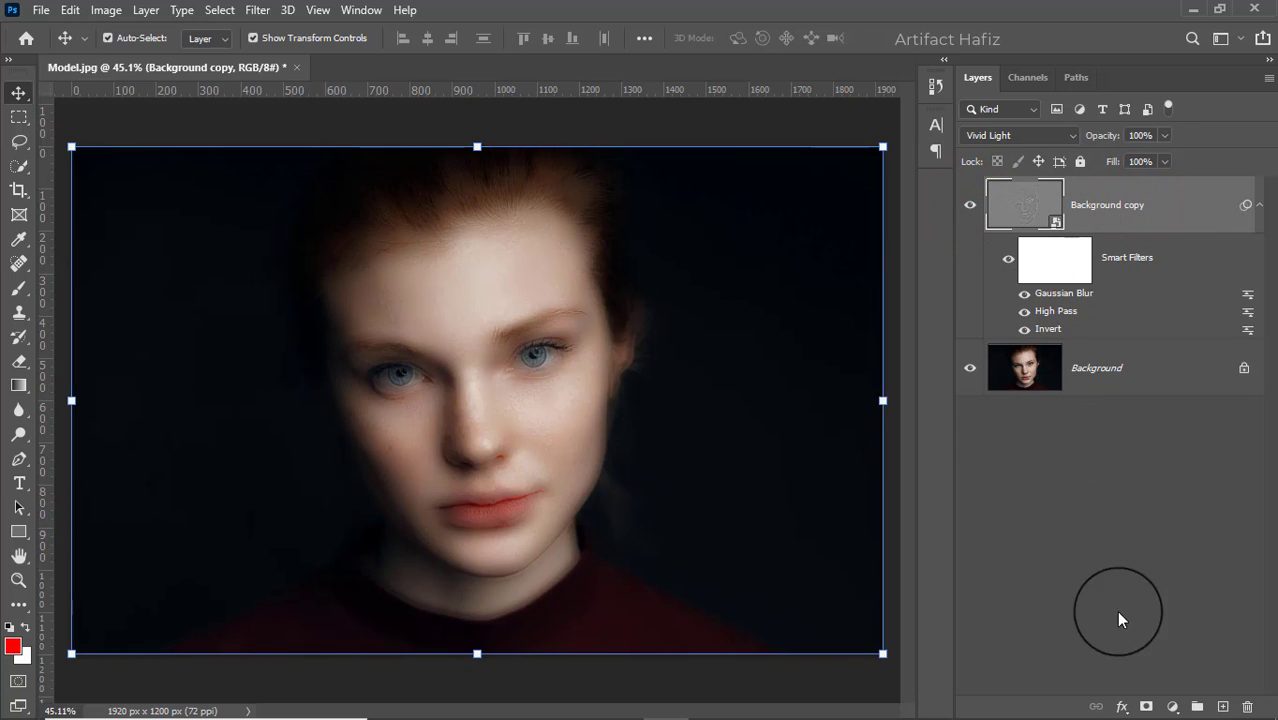
click(1146, 706)
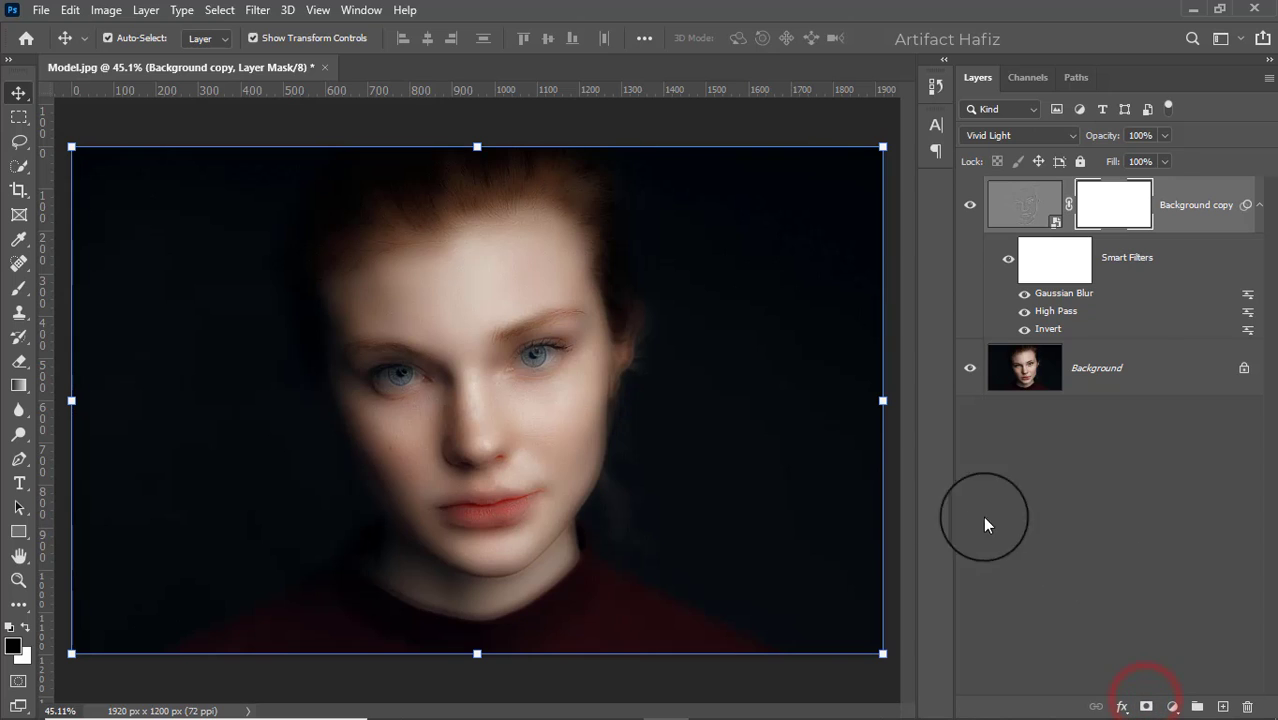
click(105, 10)
mouse_move(243, 60)
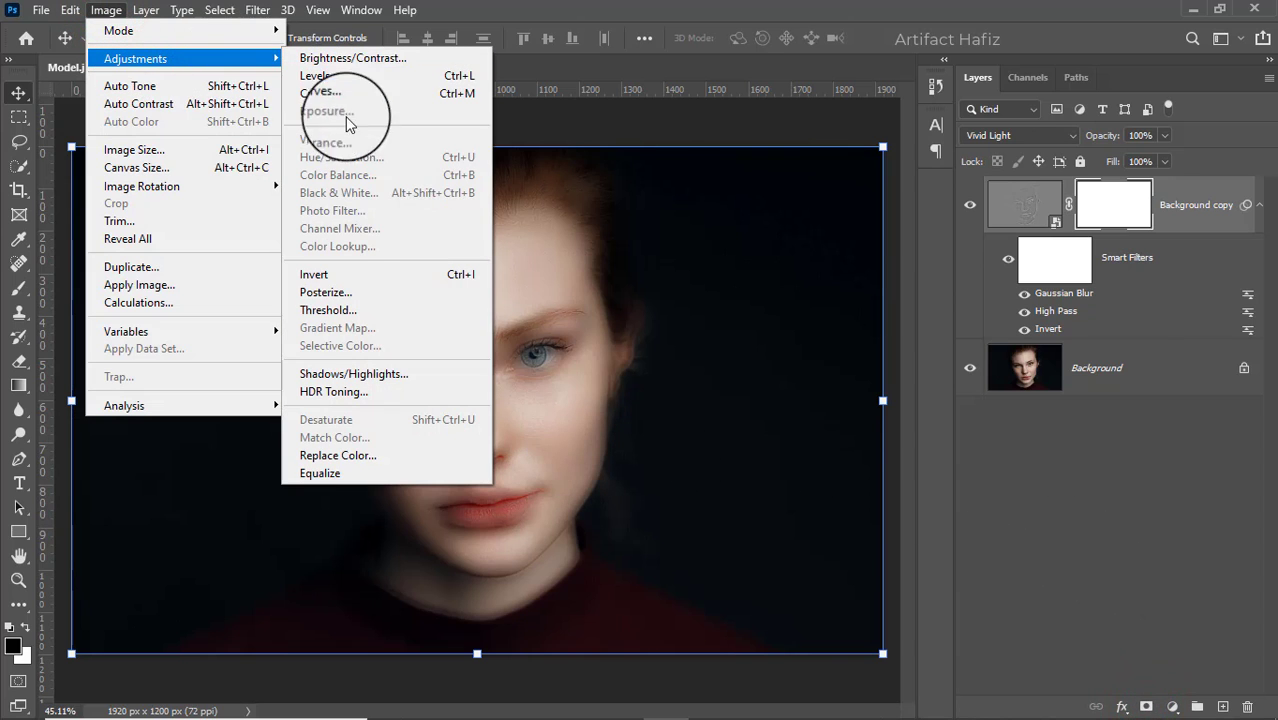
click(352, 275)
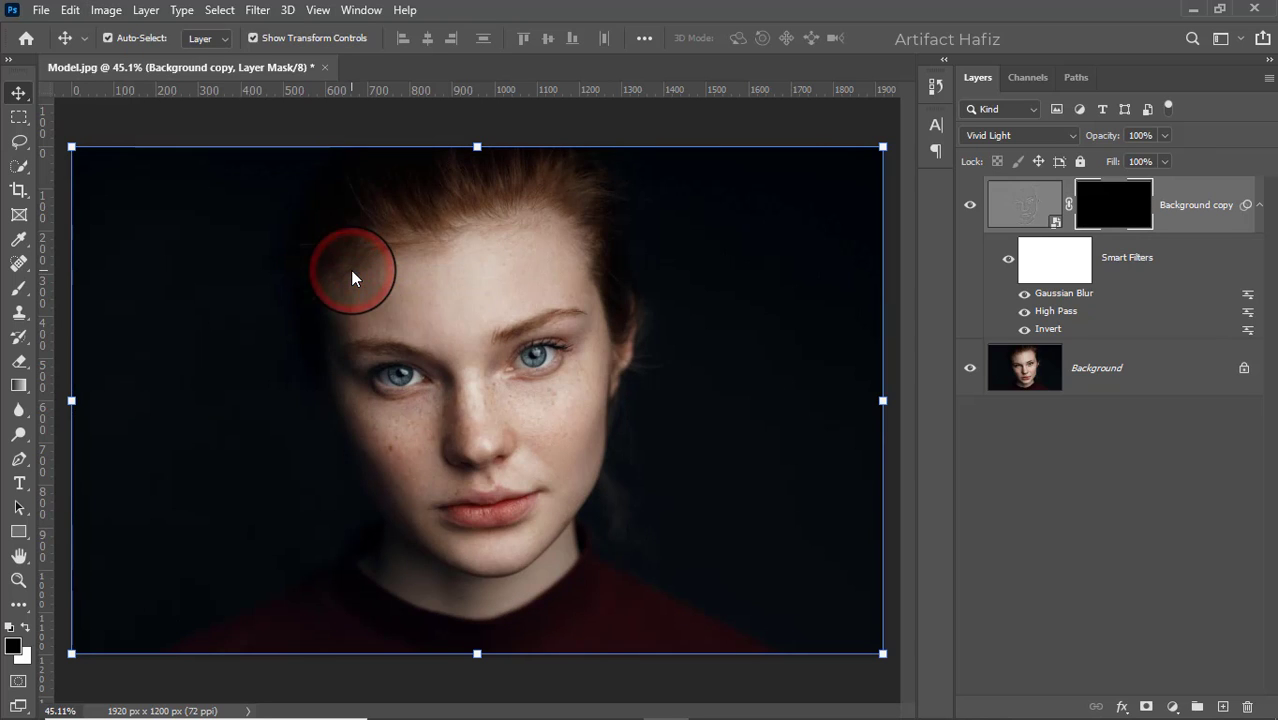
- Set up the Brush tool with the Soft Round brush, 100% opacity and white as the foreground color
click(15, 291)
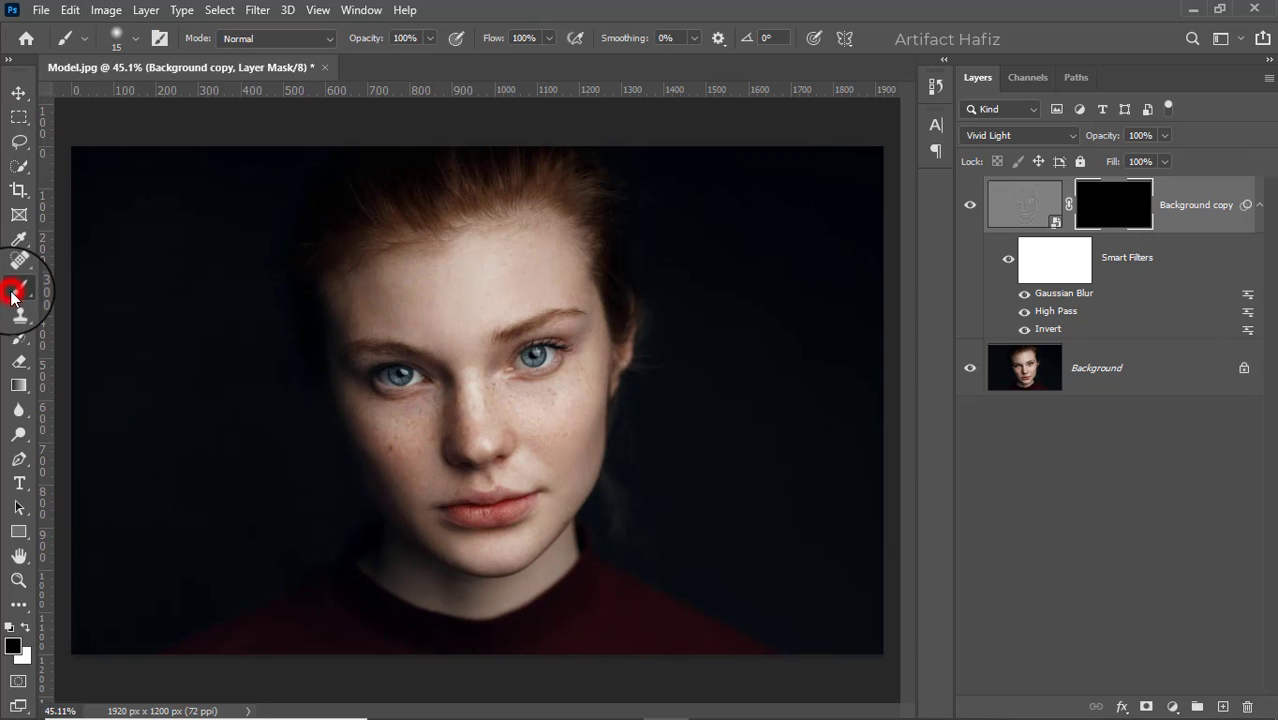
click(134, 38)
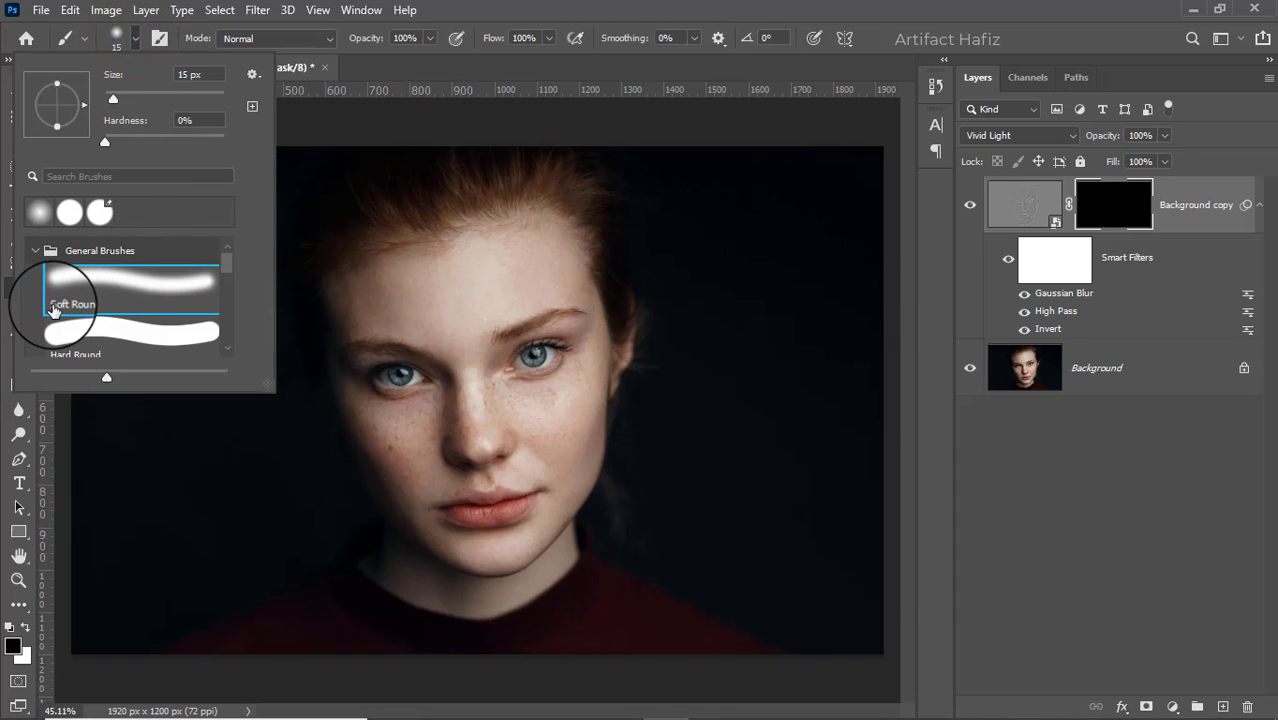
click(134, 277)
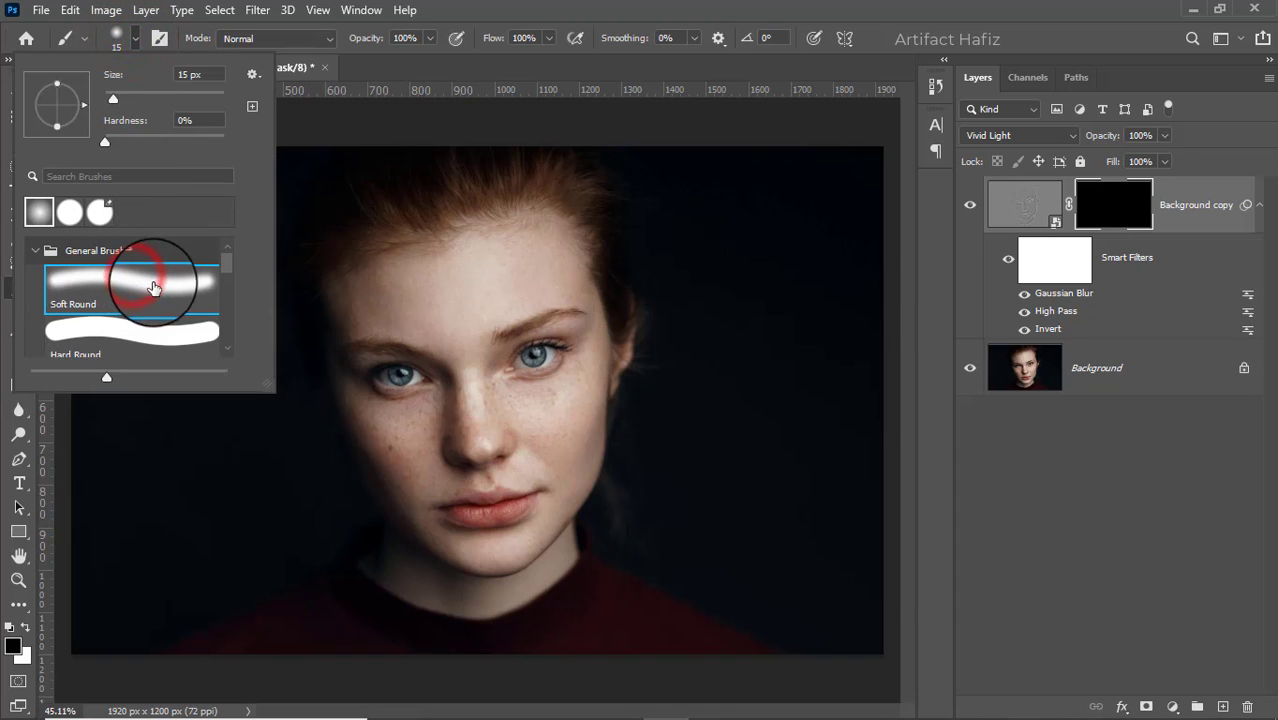
click(432, 38)
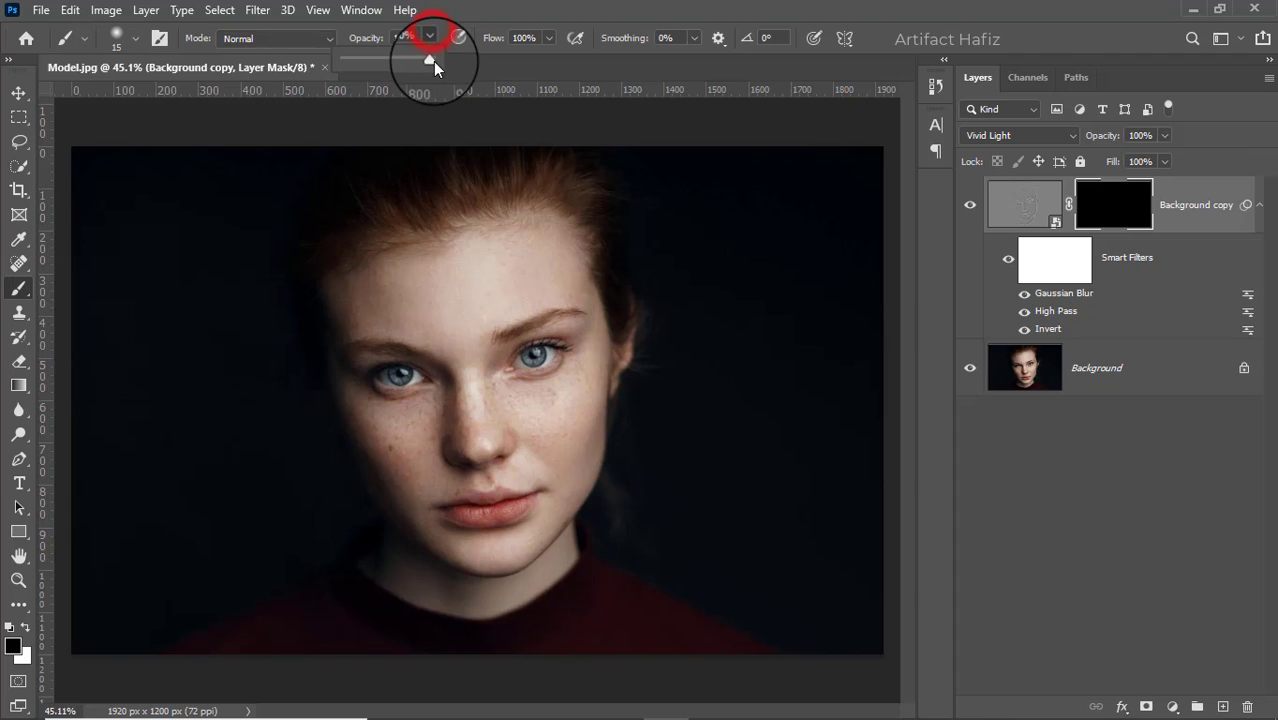
click(427, 61)
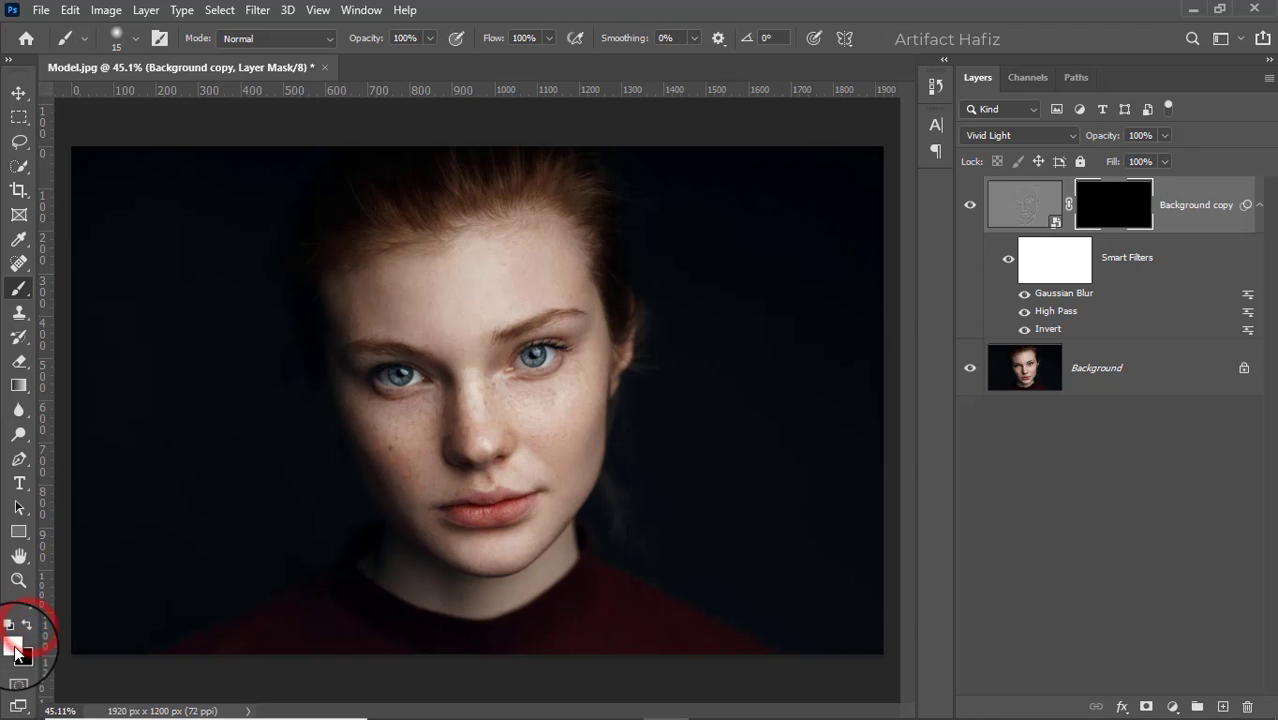
- Paint white on the layer mask across the upper forehead with a 60 px brush to smooth the skin
scroll(449, 307, up, 6)
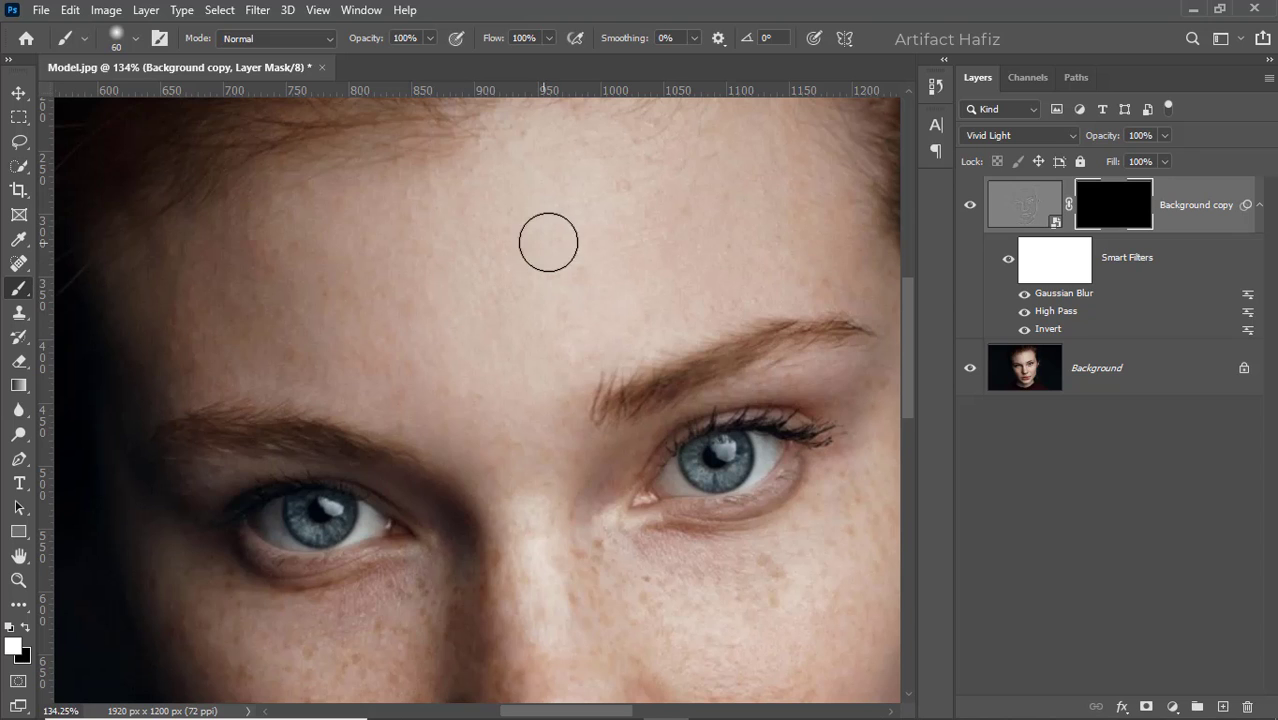
drag(576, 205, 513, 319)
click(506, 243)
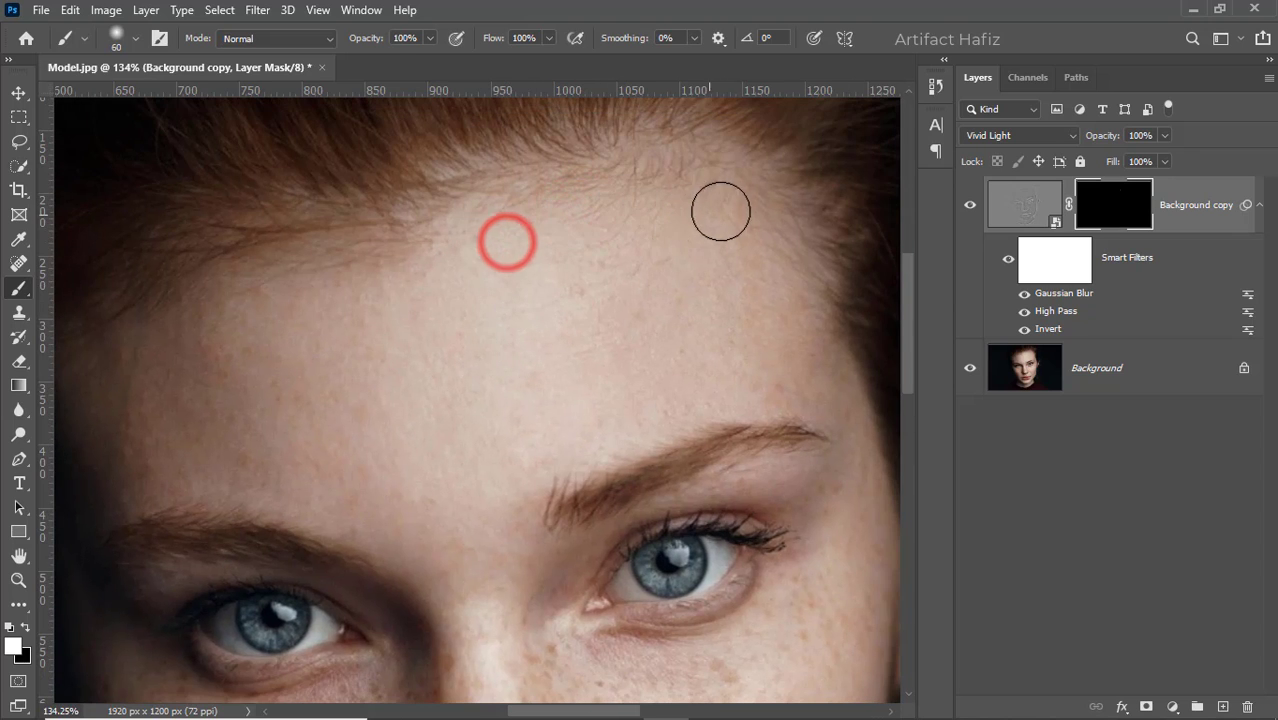
drag(721, 210, 782, 351)
mouse_move(594, 222)
mouse_down()
mouse_move(595, 291)
mouse_move(516, 297)
mouse_up()
mouse_move(511, 240)
mouse_down()
mouse_move(445, 274)
mouse_move(178, 325)
mouse_move(228, 334)
mouse_move(192, 354)
mouse_up()
drag(193, 356, 142, 386)
drag(143, 388, 375, 416)
drag(225, 391, 519, 334)
drag(354, 369, 709, 351)
drag(472, 323, 657, 268)
- Paint white on the mask over the lower forehead and above the image-left eyebrow to smooth the skin
drag(471, 371, 553, 302)
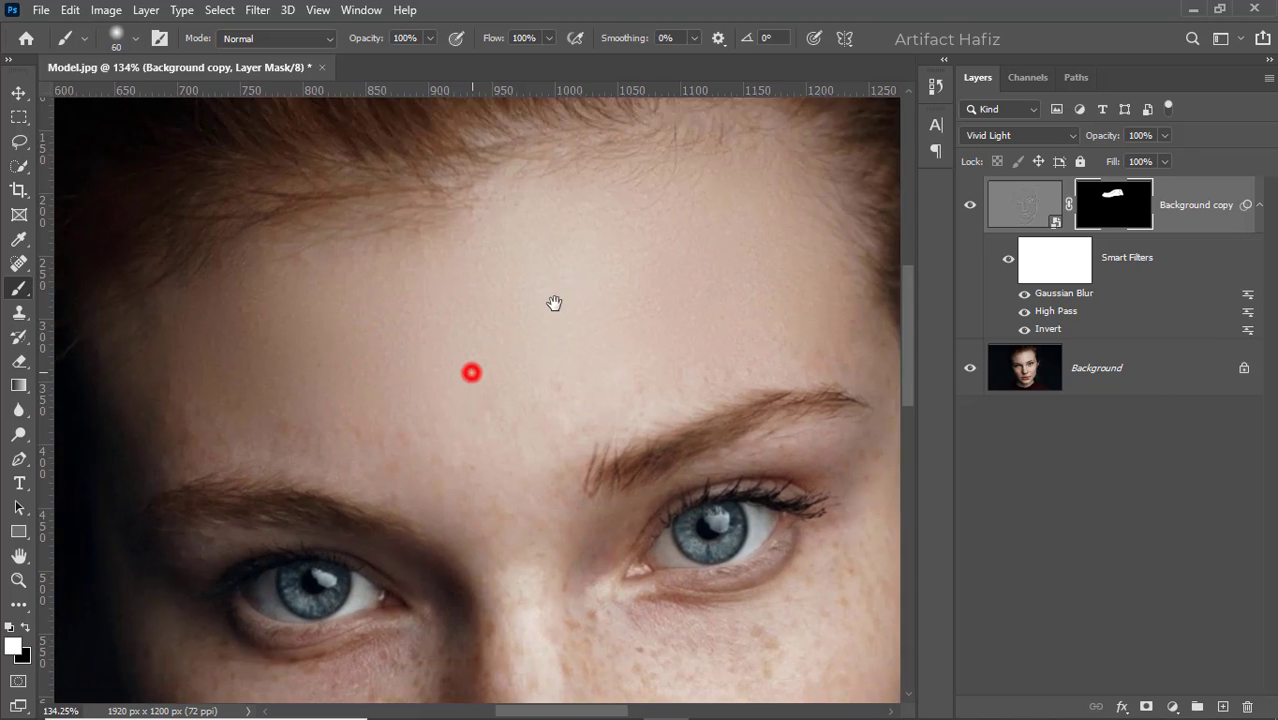
drag(193, 345, 229, 362)
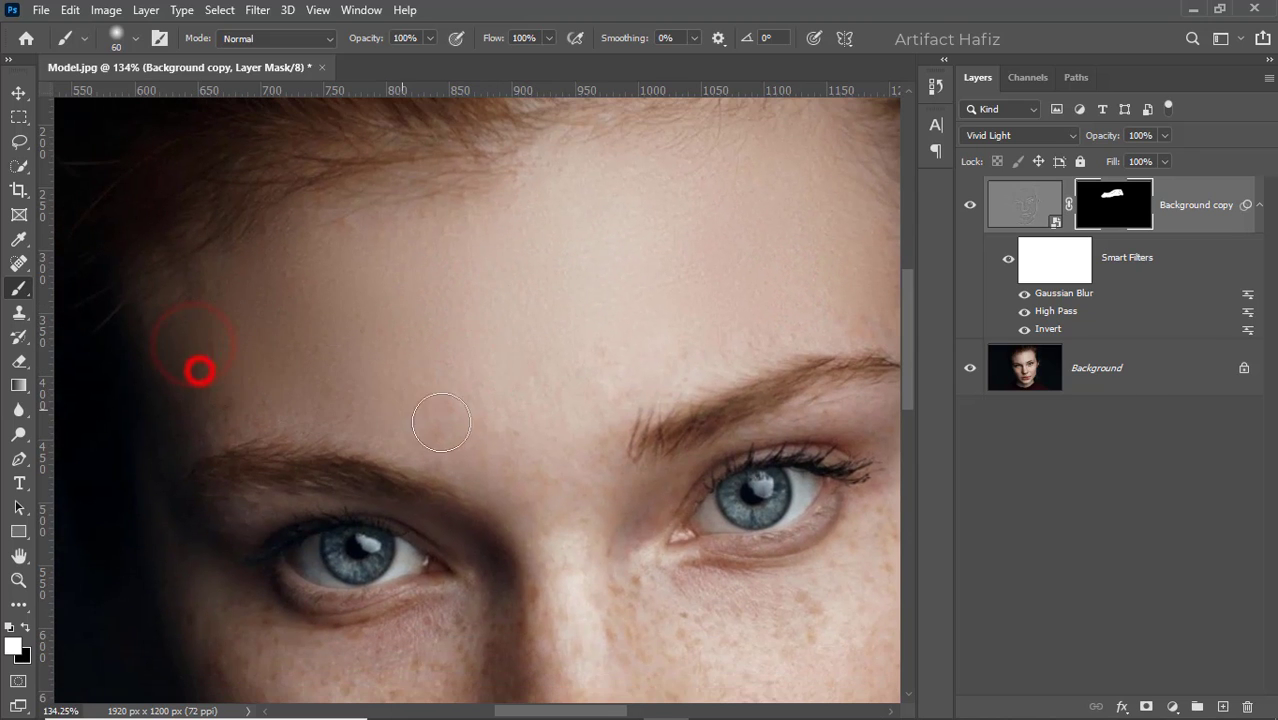
mouse_move(481, 430)
mouse_down()
mouse_move(665, 334)
mouse_move(408, 337)
mouse_move(639, 357)
mouse_move(393, 355)
mouse_move(345, 382)
mouse_move(240, 302)
mouse_up()
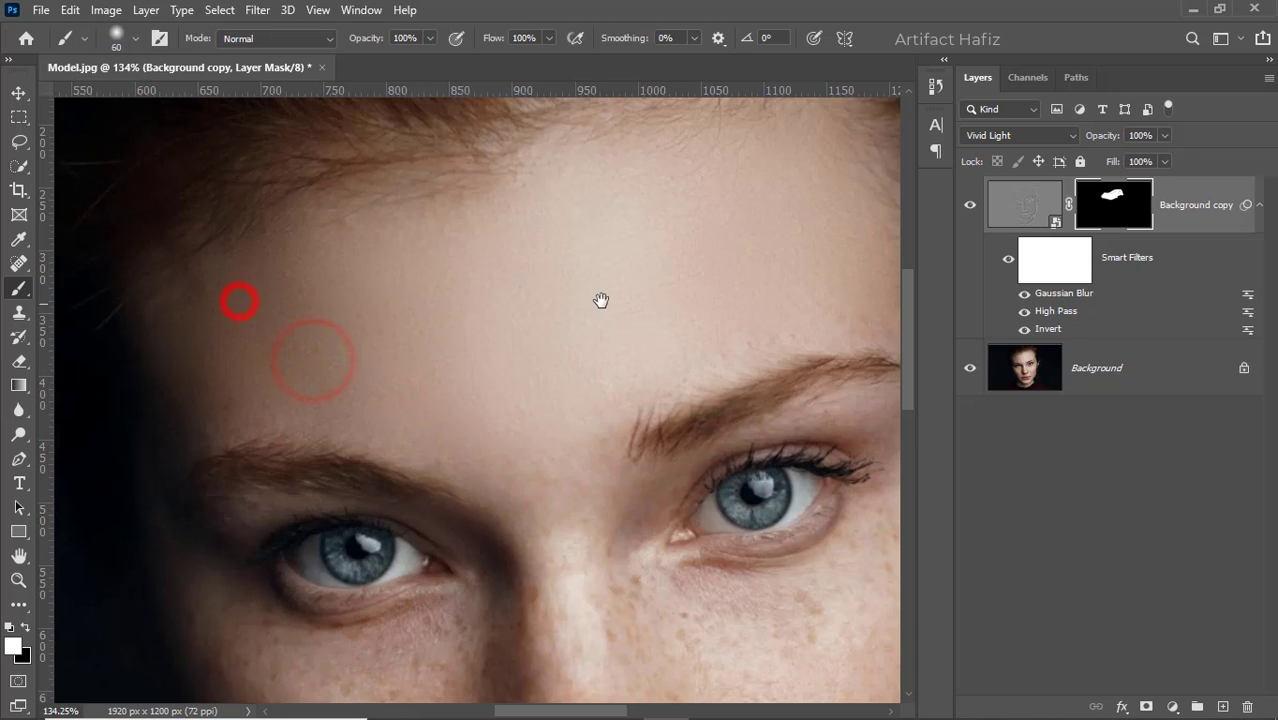
drag(603, 301, 364, 341)
mouse_move(474, 334)
mouse_down()
mouse_move(522, 334)
mouse_move(468, 217)
mouse_move(437, 284)
mouse_move(344, 306)
mouse_up()
mouse_move(385, 205)
mouse_down()
mouse_move(215, 307)
mouse_move(370, 330)
mouse_move(375, 354)
mouse_move(305, 366)
mouse_move(330, 376)
mouse_move(475, 333)
mouse_move(288, 375)
mouse_move(244, 402)
mouse_up()
drag(245, 391, 445, 225)
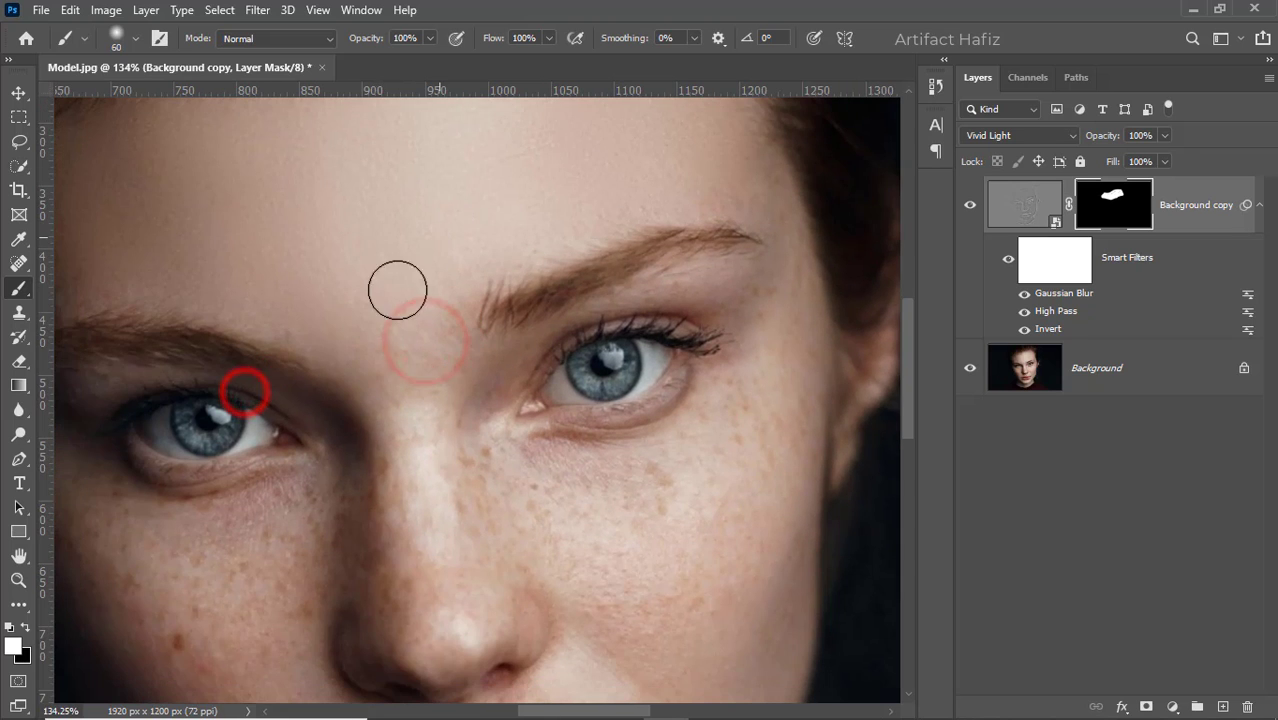
- Paint the mask between the eyebrows, down to the bridge of the nose
mouse_move(380, 337)
mouse_down()
mouse_move(391, 379)
mouse_move(388, 335)
mouse_up()
drag(408, 334, 424, 303)
mouse_move(419, 316)
mouse_down()
mouse_move(379, 348)
mouse_move(376, 335)
mouse_up()
drag(372, 321, 384, 325)
- Paint the mask over the image-right temple and the skin beneath that eye, using a brush of about 45 px
scroll(382, 308, down, 1)
scroll(382, 300, down, 3)
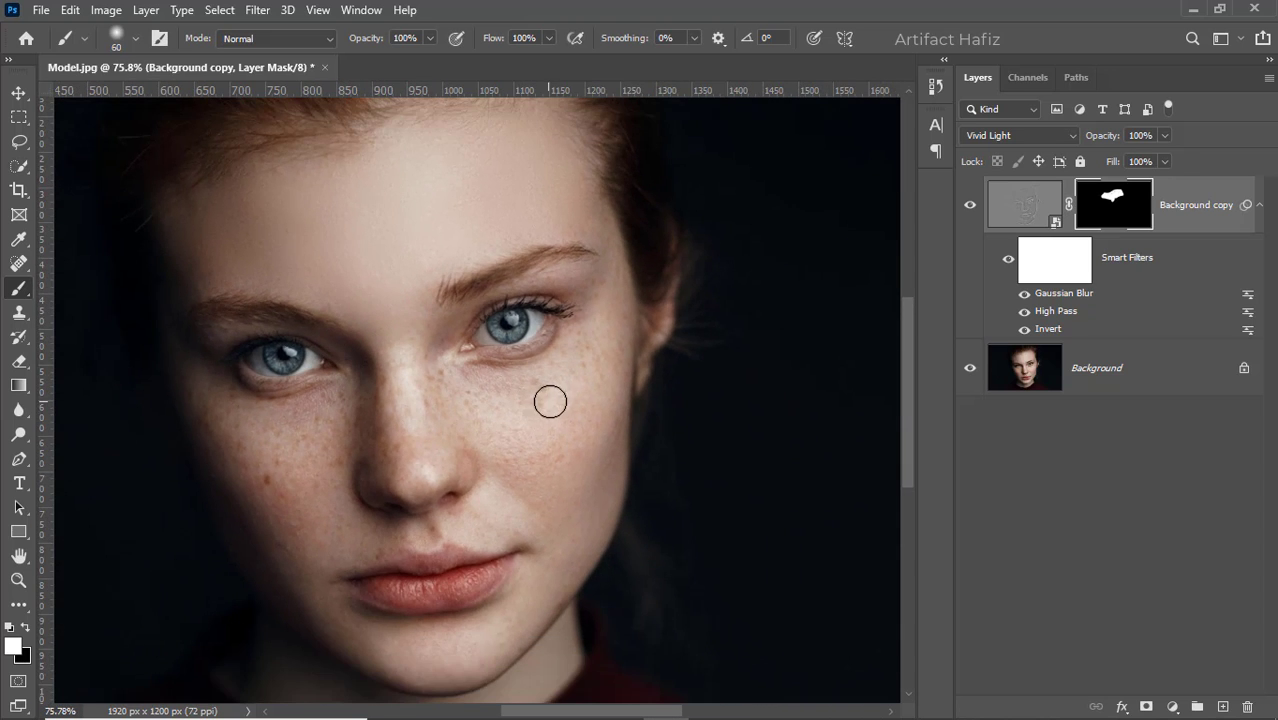
scroll(550, 401, up, 2)
scroll(639, 330, up, 1)
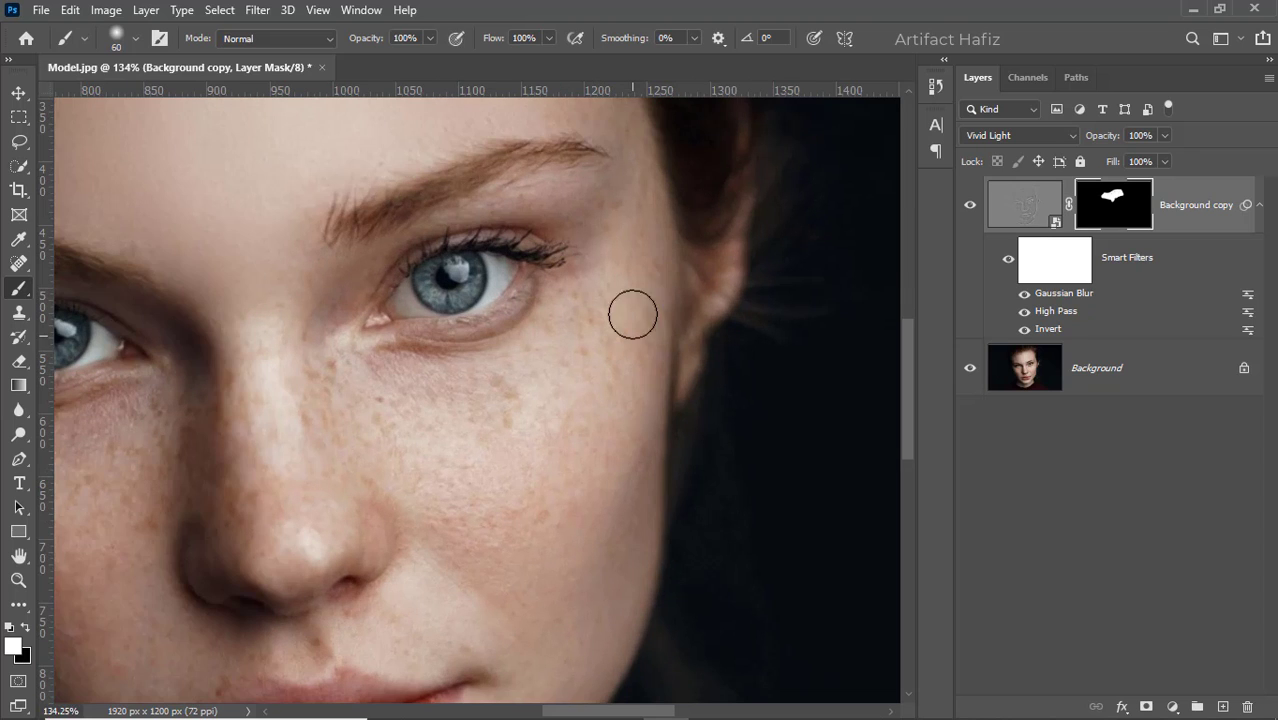
drag(587, 399, 582, 408)
drag(628, 308, 597, 362)
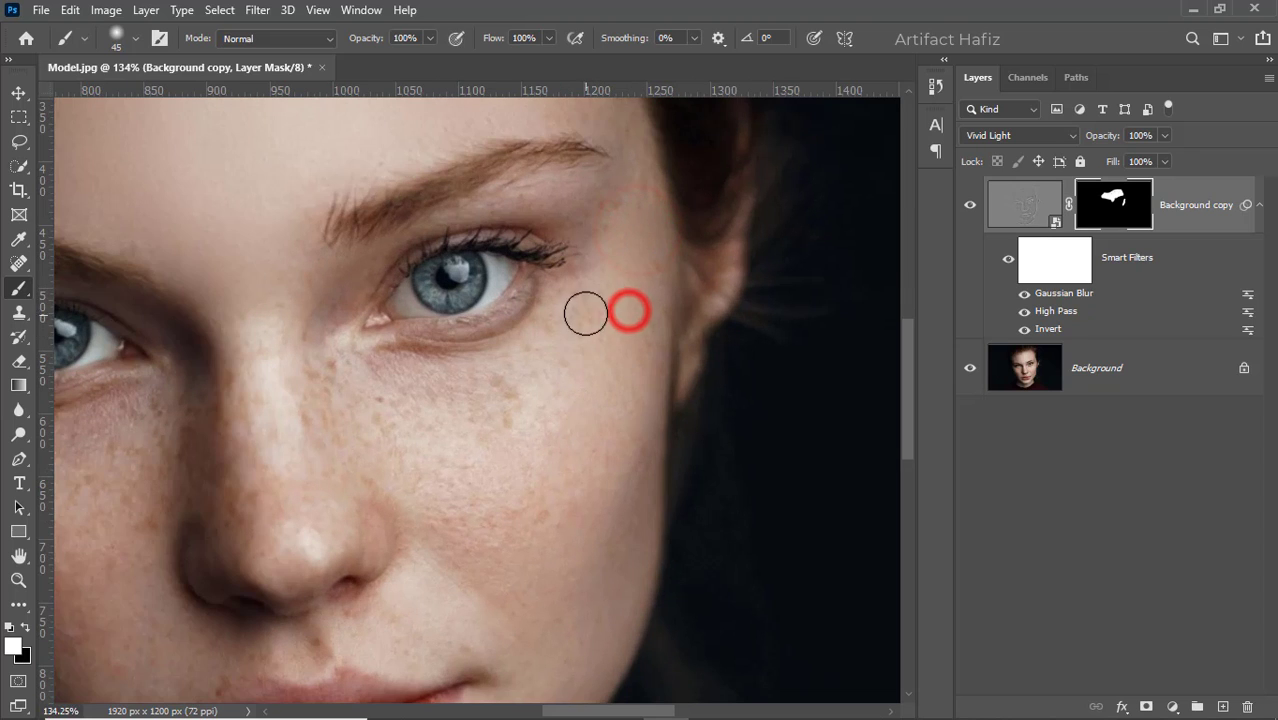
drag(585, 301, 543, 370)
drag(572, 310, 504, 411)
drag(542, 340, 402, 411)
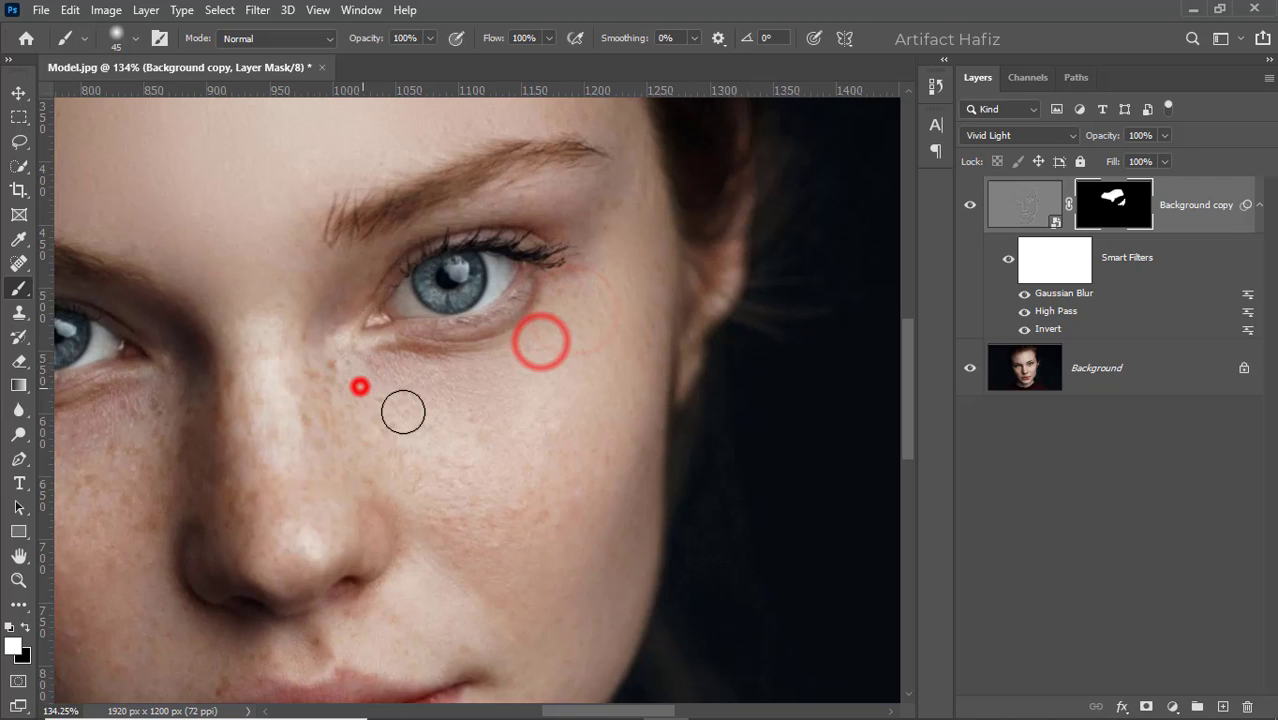
- Undo one stroke along the side of the nose, then paint the mask beside the nose and over the image-right upper cheek
mouse_move(300, 385)
mouse_down()
mouse_move(410, 440)
mouse_move(358, 450)
mouse_up()
key(ctrl+z)
drag(345, 371, 456, 482)
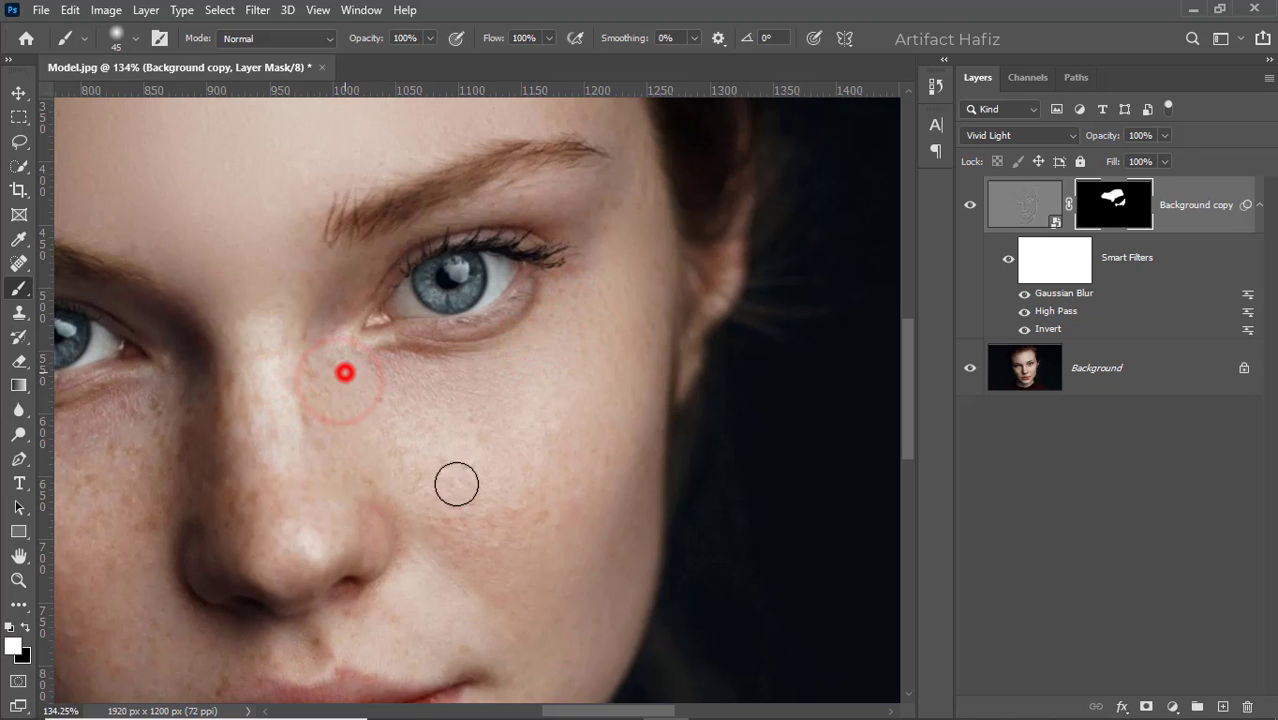
mouse_move(419, 428)
mouse_down()
mouse_move(471, 479)
mouse_move(468, 462)
mouse_up()
mouse_move(531, 393)
mouse_down()
mouse_move(550, 367)
mouse_move(538, 414)
mouse_up()
mouse_move(533, 417)
mouse_down()
mouse_move(526, 408)
mouse_move(512, 424)
mouse_up()
mouse_move(459, 402)
mouse_down()
mouse_move(493, 432)
mouse_move(453, 413)
mouse_up()
- Enlarge the brush to 60 px and paint the mask over the rest of the image-right cheek, down beside the mouth
key(bracketright)
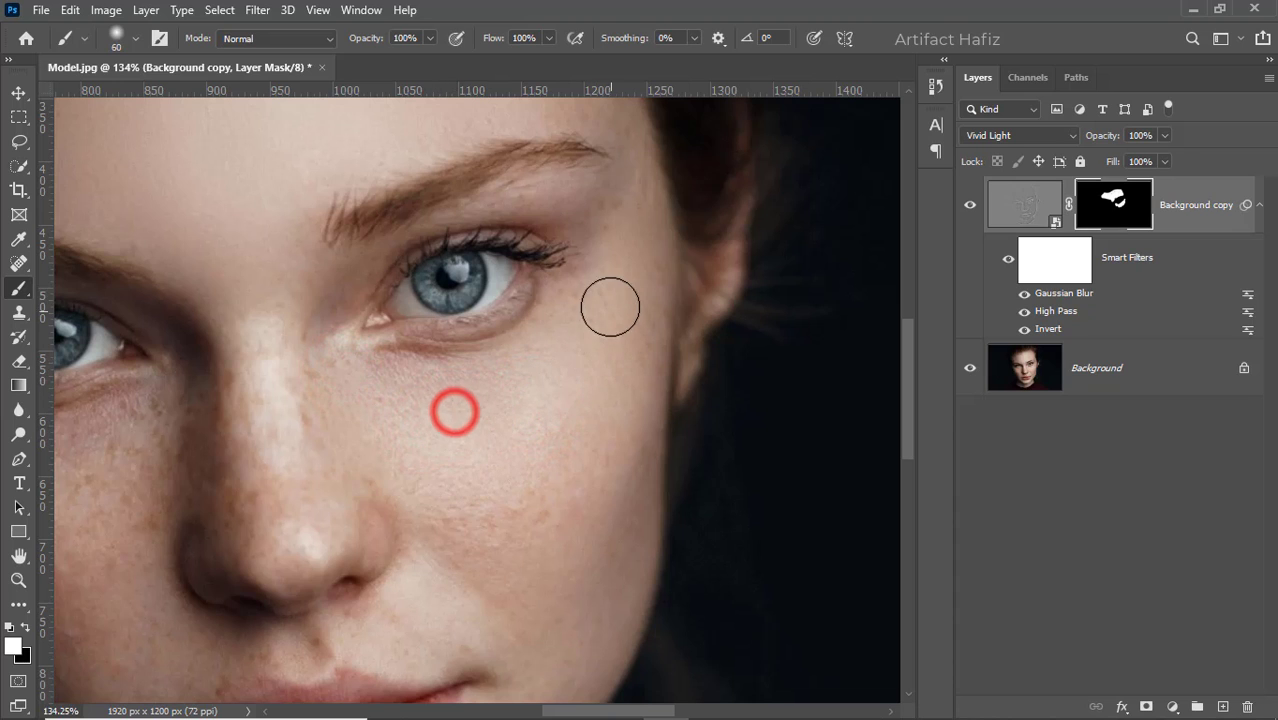
click(608, 303)
click(582, 434)
click(443, 503)
click(485, 542)
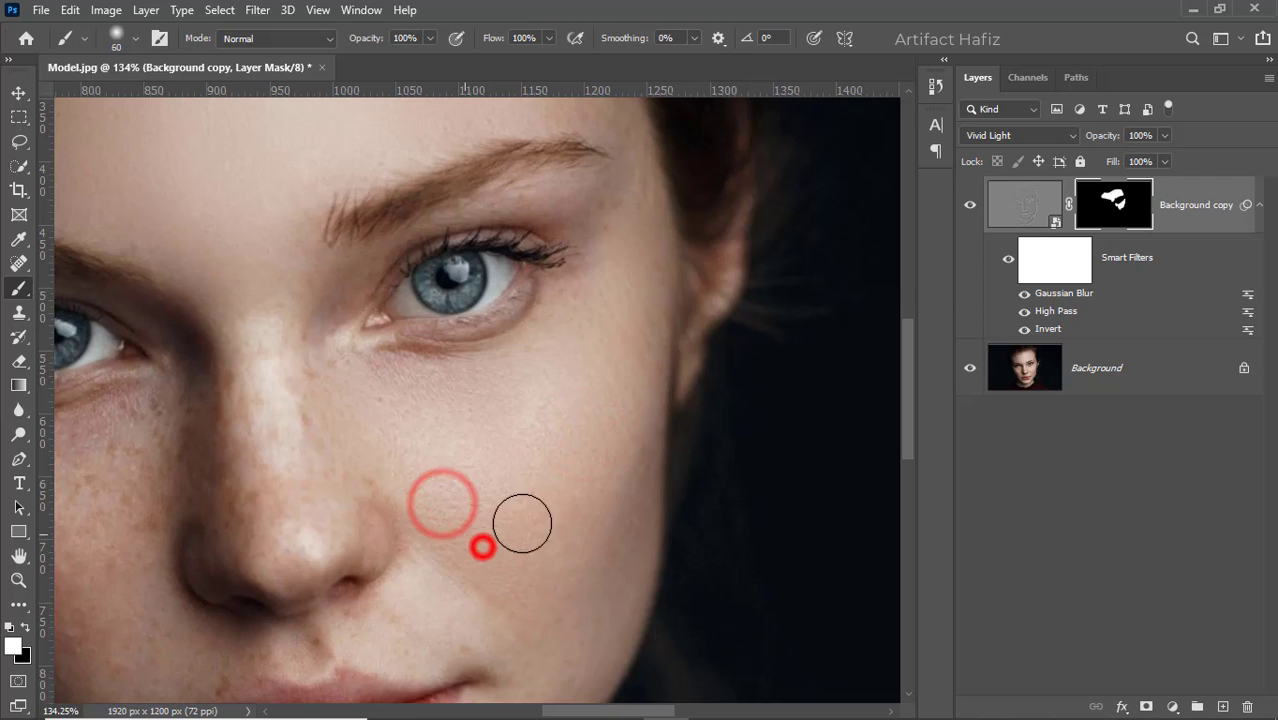
click(539, 522)
click(593, 502)
drag(537, 506, 553, 377)
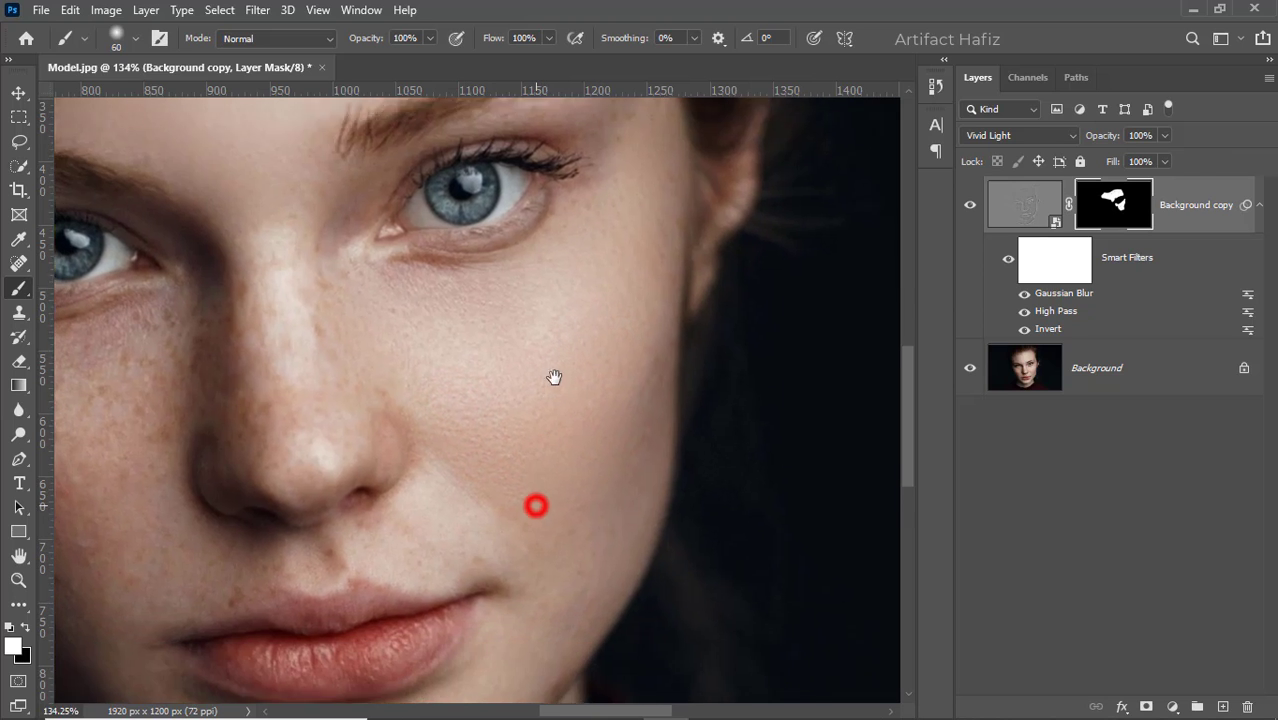
click(562, 459)
click(567, 532)
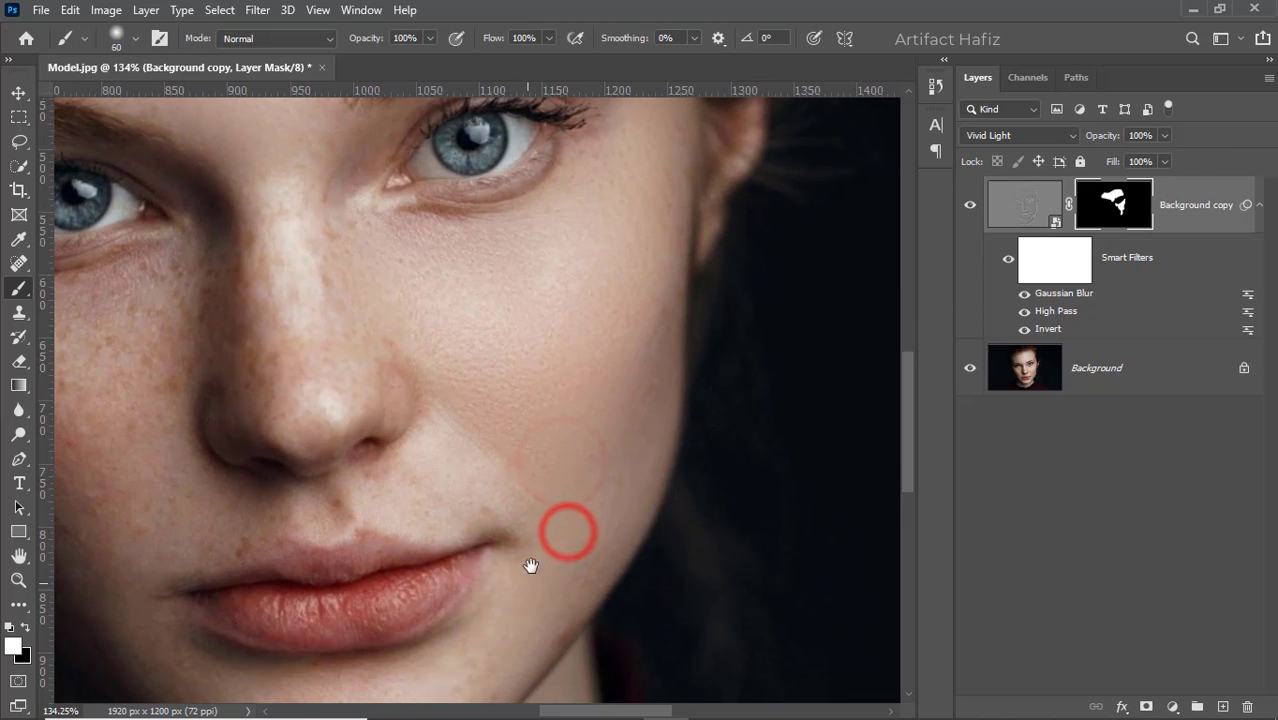
- Paint white on the mask over the image-left cheek, from beneath the eye down toward the mouth
drag(516, 517, 760, 468)
mouse_move(353, 448)
mouse_down()
mouse_move(371, 533)
mouse_move(352, 503)
mouse_up()
mouse_move(277, 397)
mouse_down()
mouse_move(429, 398)
mouse_move(274, 367)
mouse_move(402, 398)
mouse_move(424, 383)
mouse_up()
mouse_move(425, 382)
mouse_down()
mouse_move(396, 413)
mouse_move(450, 377)
mouse_up()
drag(459, 389, 421, 493)
drag(446, 480, 426, 520)
drag(442, 480, 401, 540)
mouse_move(334, 499)
mouse_down()
mouse_move(372, 573)
mouse_move(364, 560)
mouse_up()
mouse_move(361, 524)
mouse_down()
mouse_move(381, 558)
mouse_move(303, 389)
mouse_up()
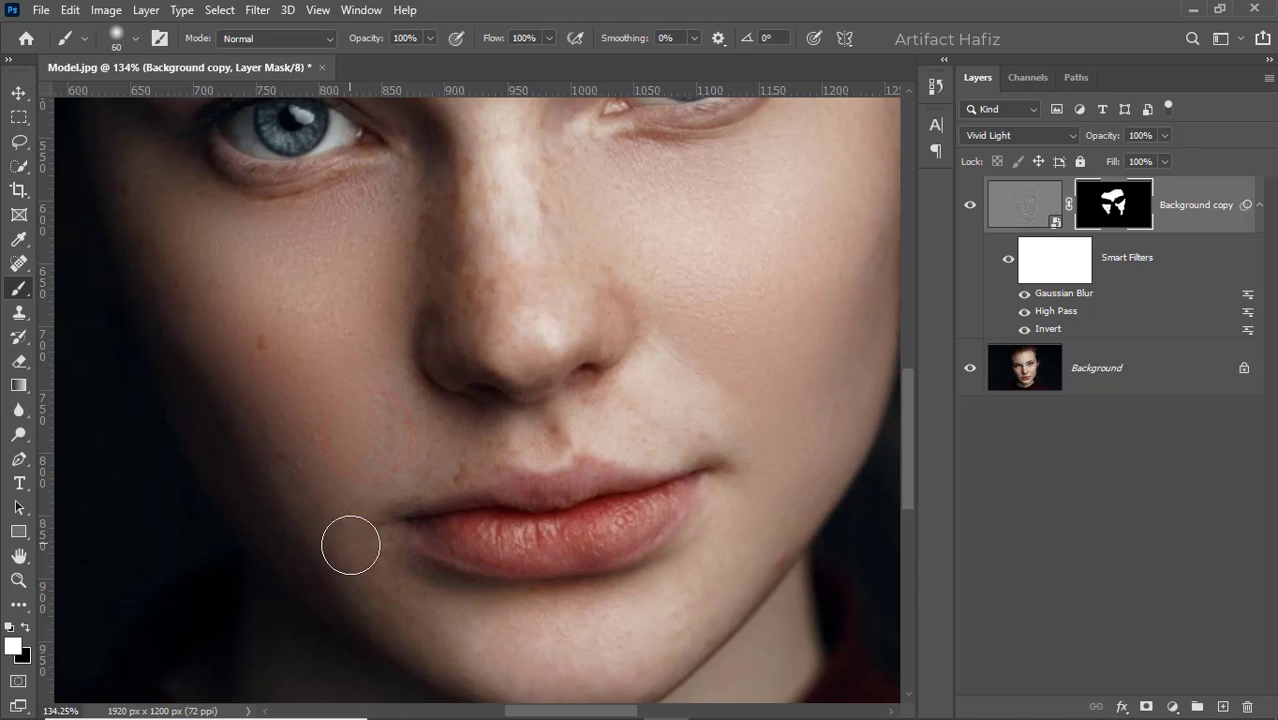
- Paint white on the mask over the skin beside the image-left corner of the mouth and across the chin beneath the lips
drag(355, 542, 349, 432)
mouse_move(447, 522)
mouse_down()
mouse_move(601, 538)
mouse_move(489, 547)
mouse_up()
mouse_move(525, 556)
mouse_down()
mouse_move(602, 539)
mouse_move(705, 476)
mouse_move(611, 539)
mouse_up()
drag(684, 495, 599, 543)
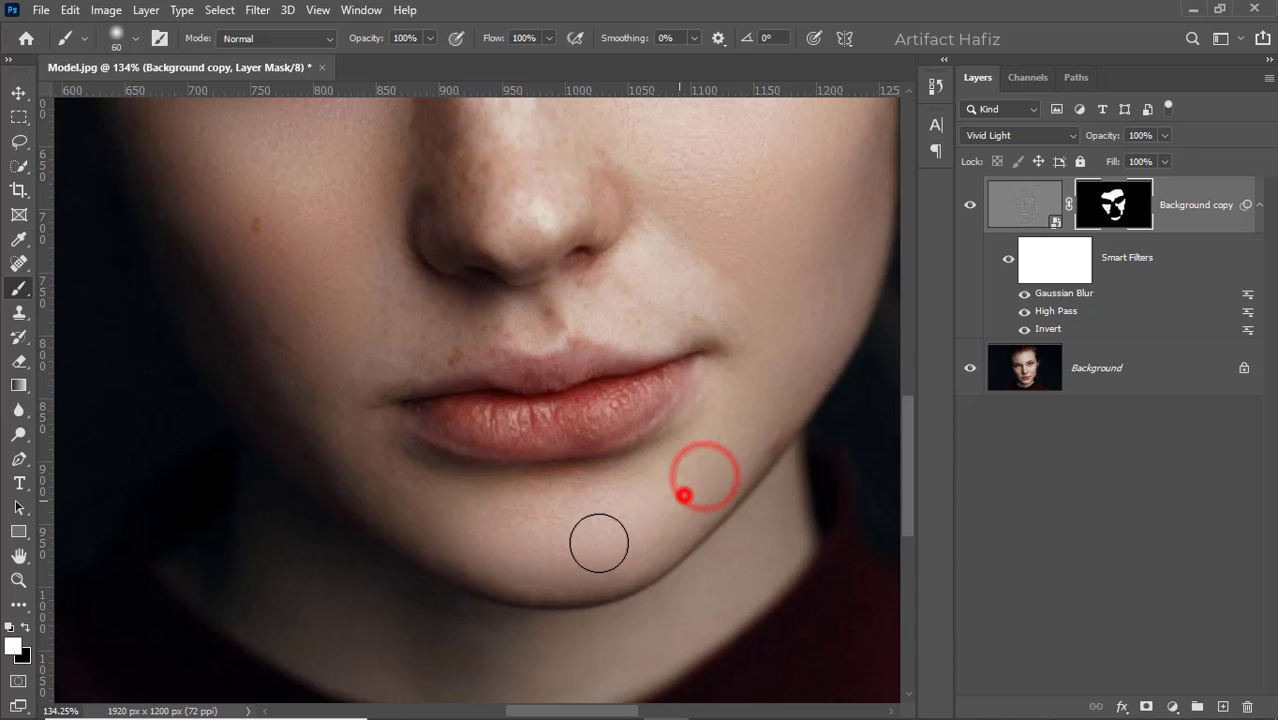
- Paint the mask over the outer image-left cheek down toward the jaw, using the 60 px brush
alt+scroll(578, 530, down, 3)
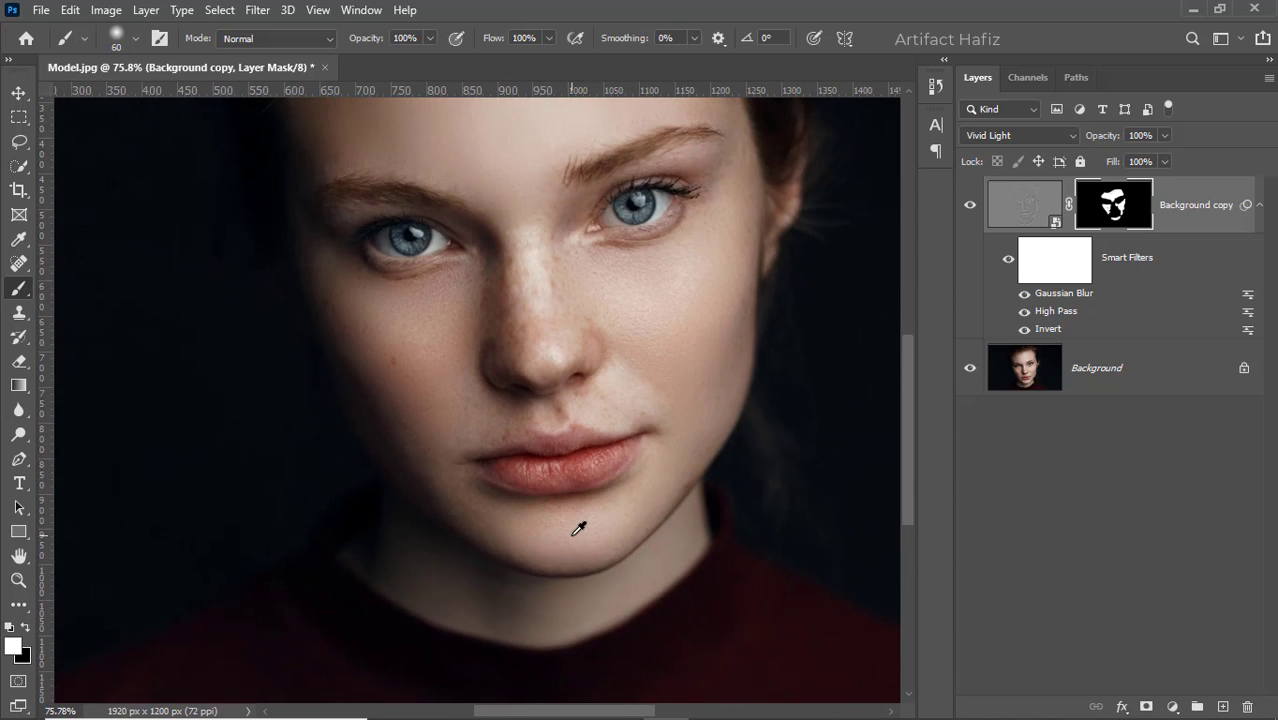
alt+scroll(578, 528, down, 1)
alt+scroll(410, 388, up, 3)
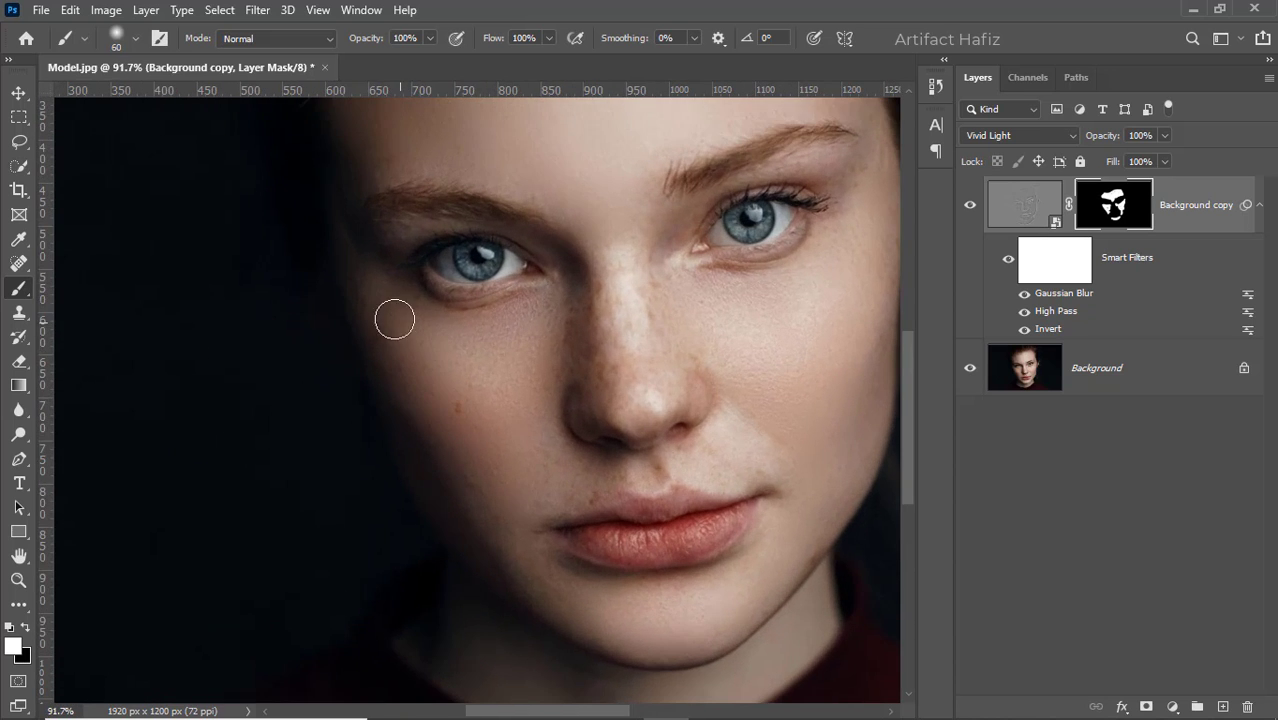
click(462, 438)
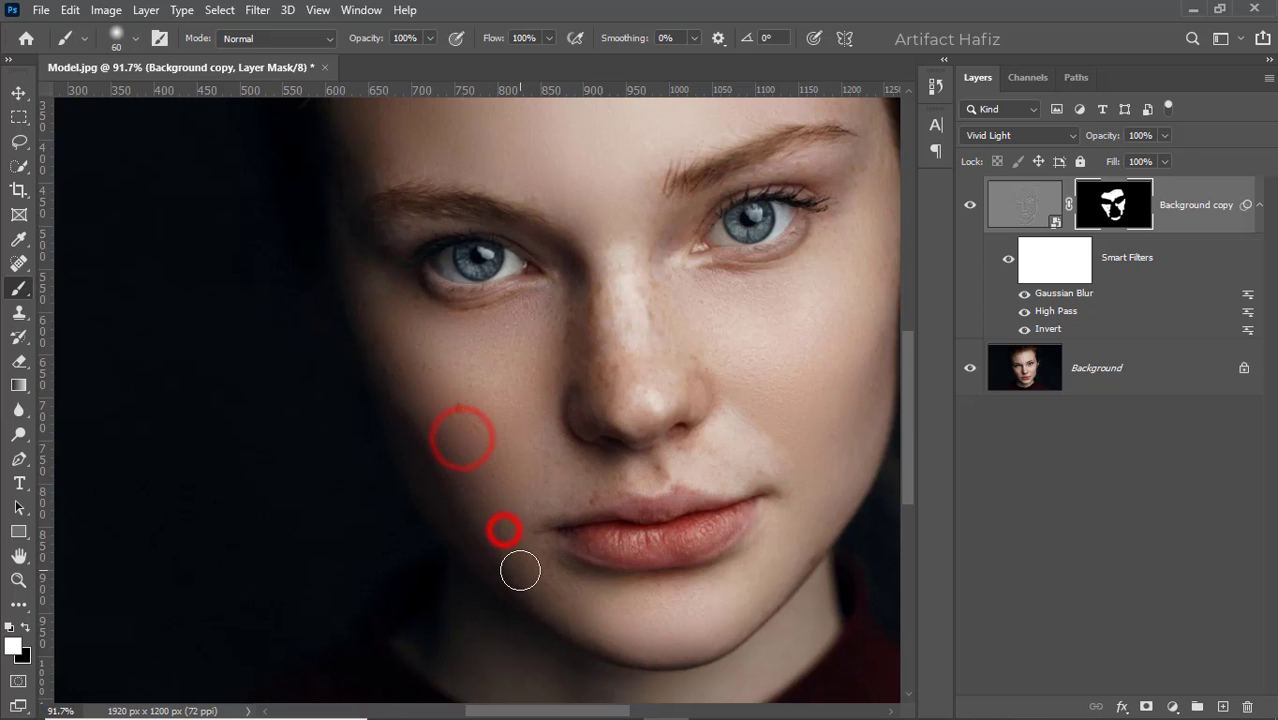
- Paint the mask over the nose and its bridge with a 45 px brush, and over the skin beside the image-right eye
alt+scroll(520, 570, down, 3)
alt+scroll(468, 373, up, 1)
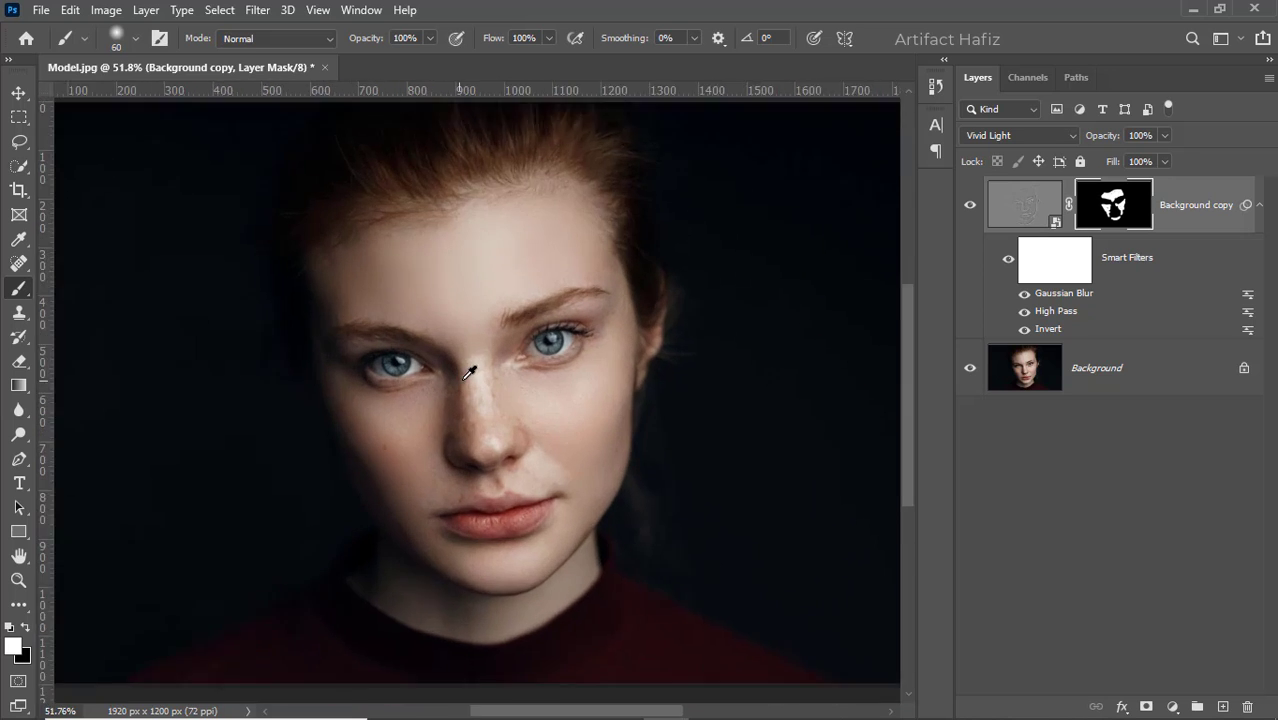
alt+scroll(468, 373, up, 5)
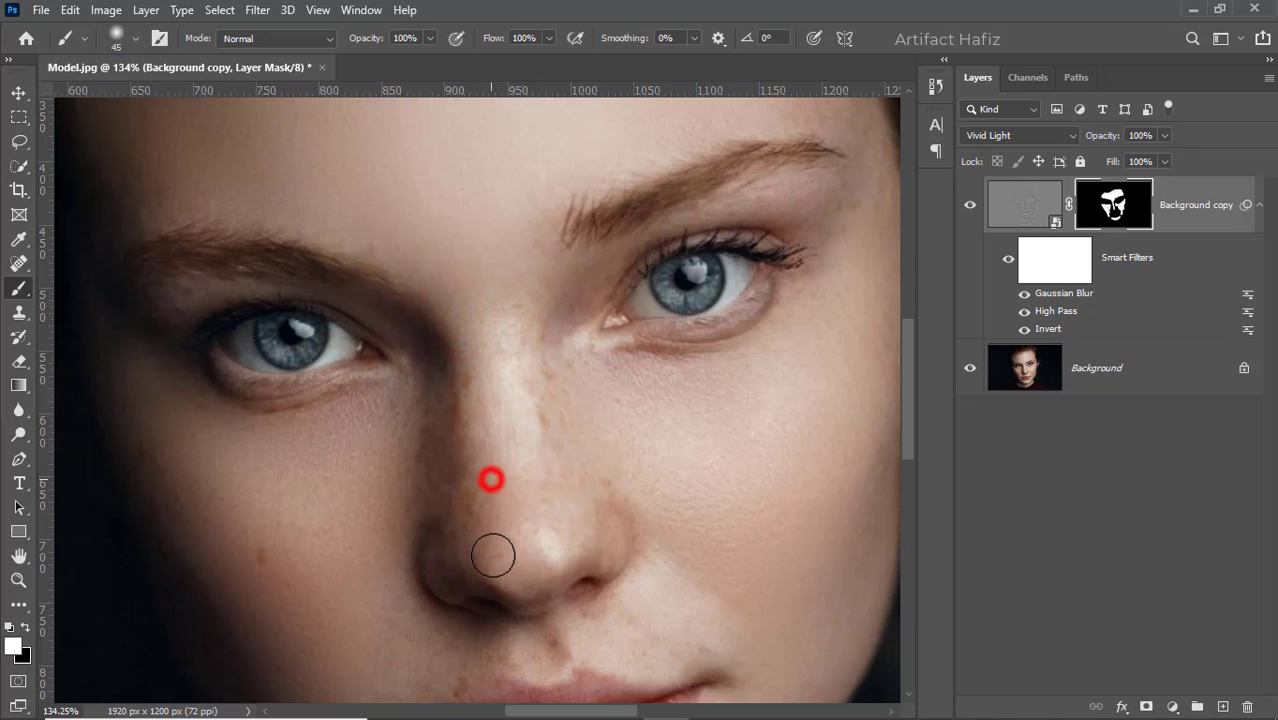
mouse_move(493, 555)
mouse_down()
mouse_move(514, 528)
mouse_move(621, 545)
mouse_move(455, 567)
mouse_up()
click(462, 566)
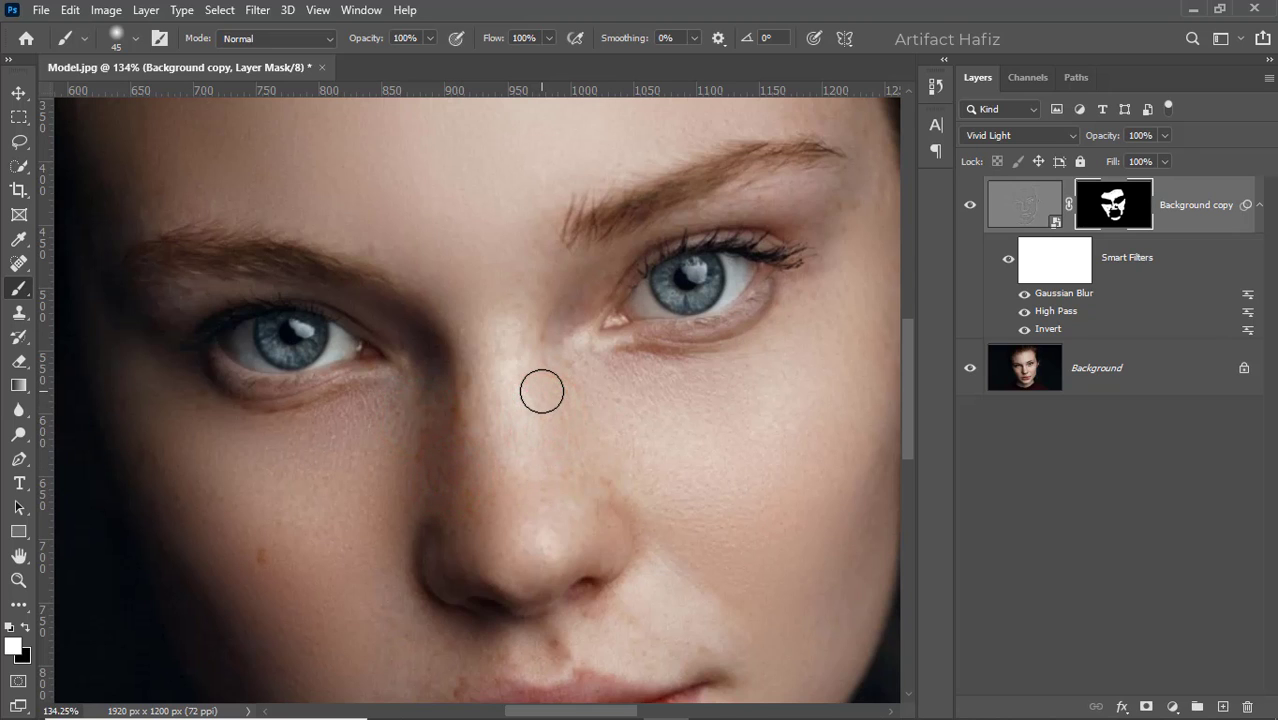
mouse_move(552, 316)
mouse_down()
mouse_move(596, 274)
mouse_move(574, 330)
mouse_up()
mouse_move(861, 214)
mouse_down()
mouse_move(855, 205)
mouse_move(806, 272)
mouse_move(819, 334)
mouse_move(832, 330)
mouse_up()
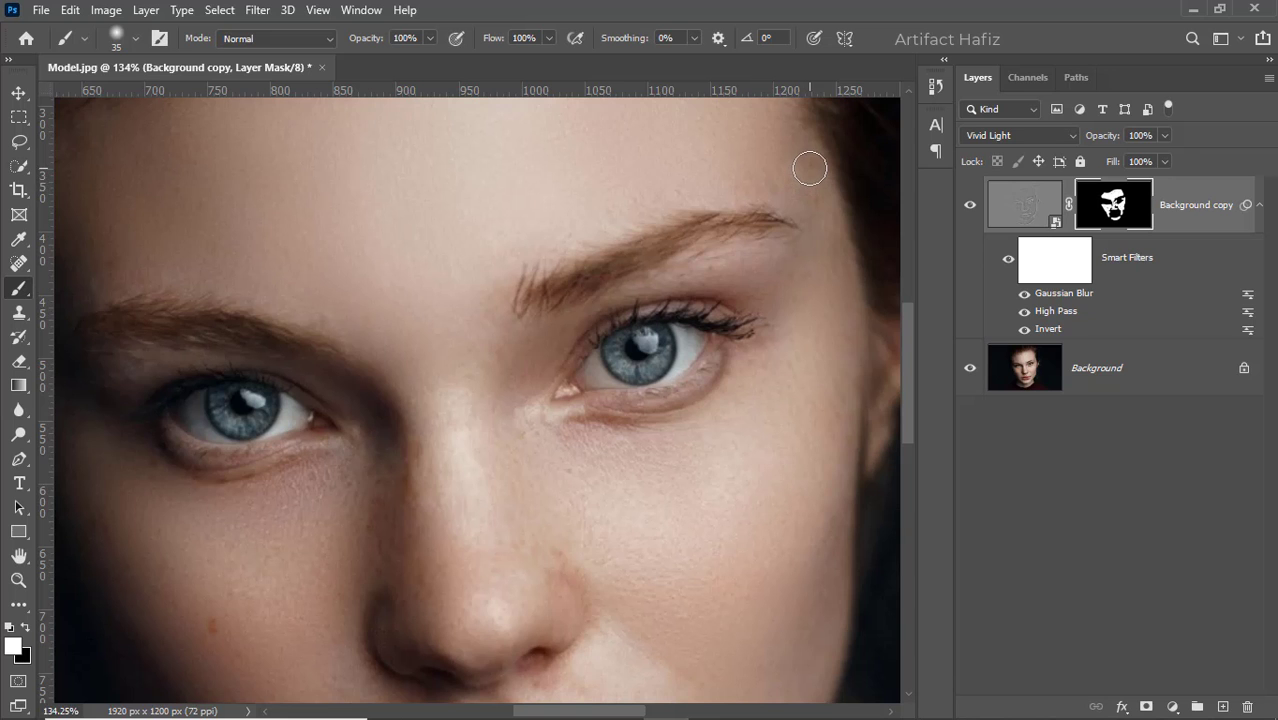
- Paint the mask over the skin between the nose and upper lip, on both sides, using a 35 px brush
scroll(351, 456, down, 5)
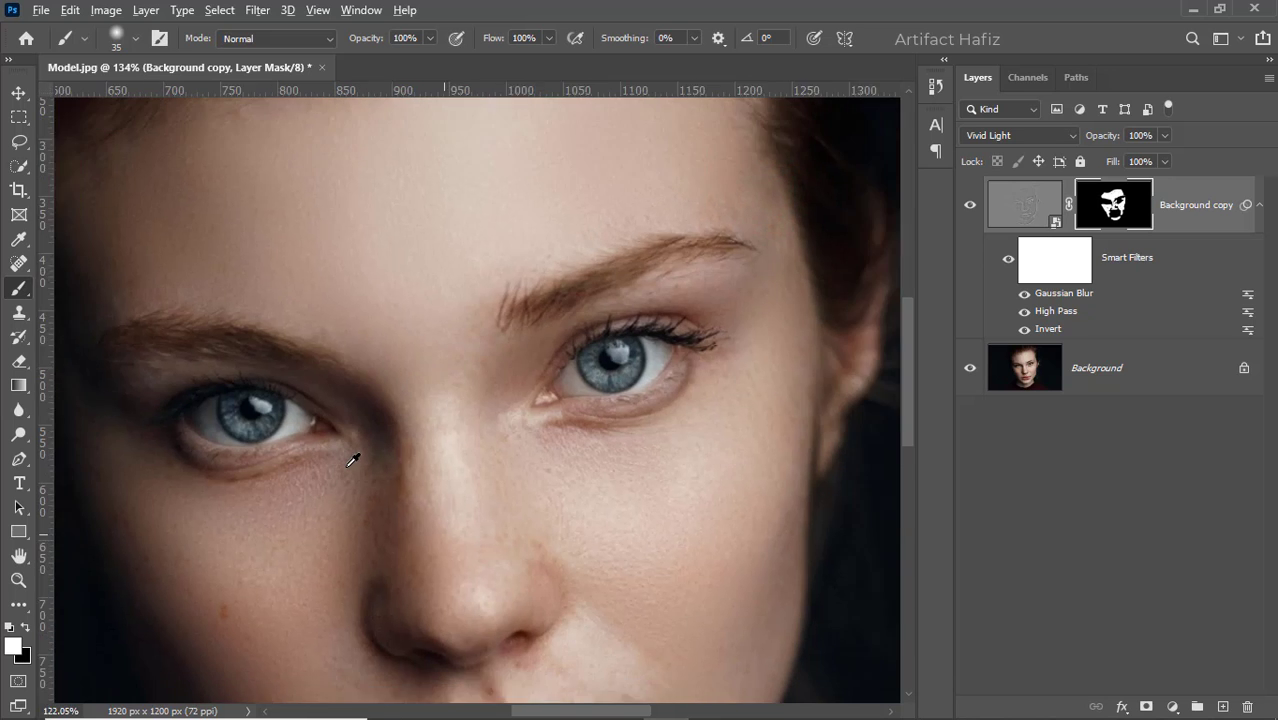
scroll(372, 607, up, 3)
scroll(372, 607, up, 3)
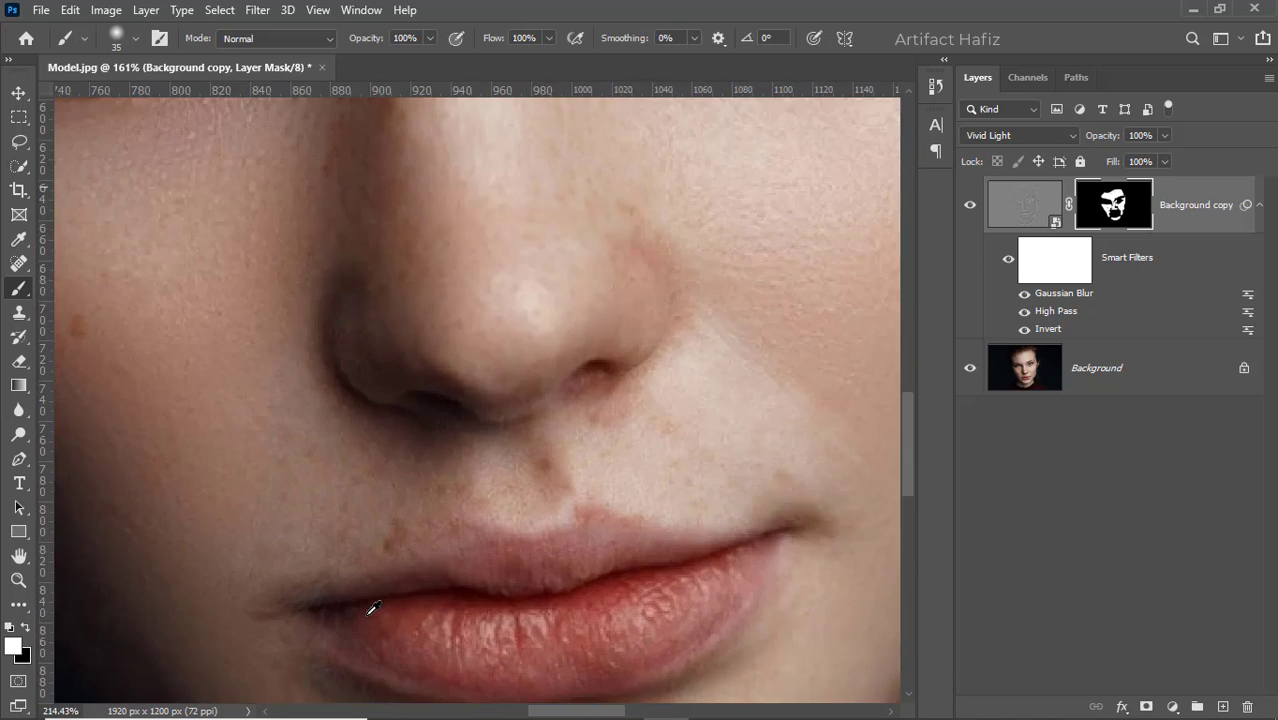
scroll(395, 530, down, 6)
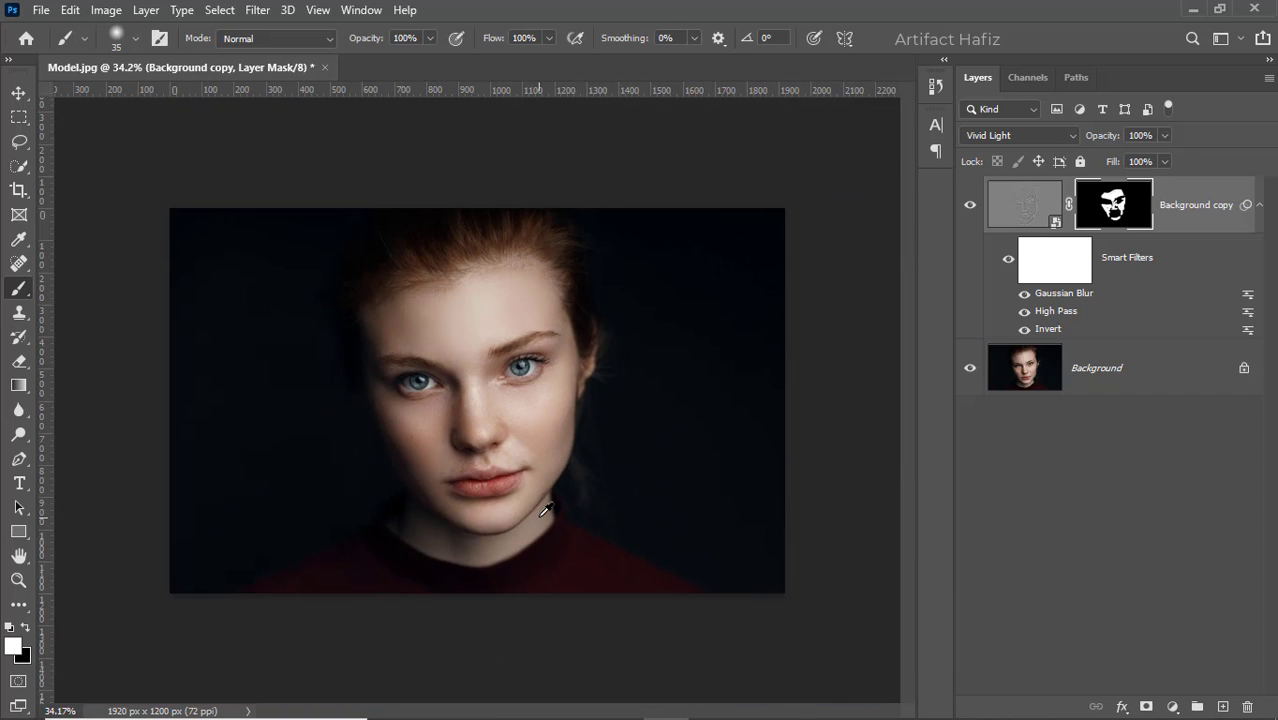
scroll(465, 480, up, 6)
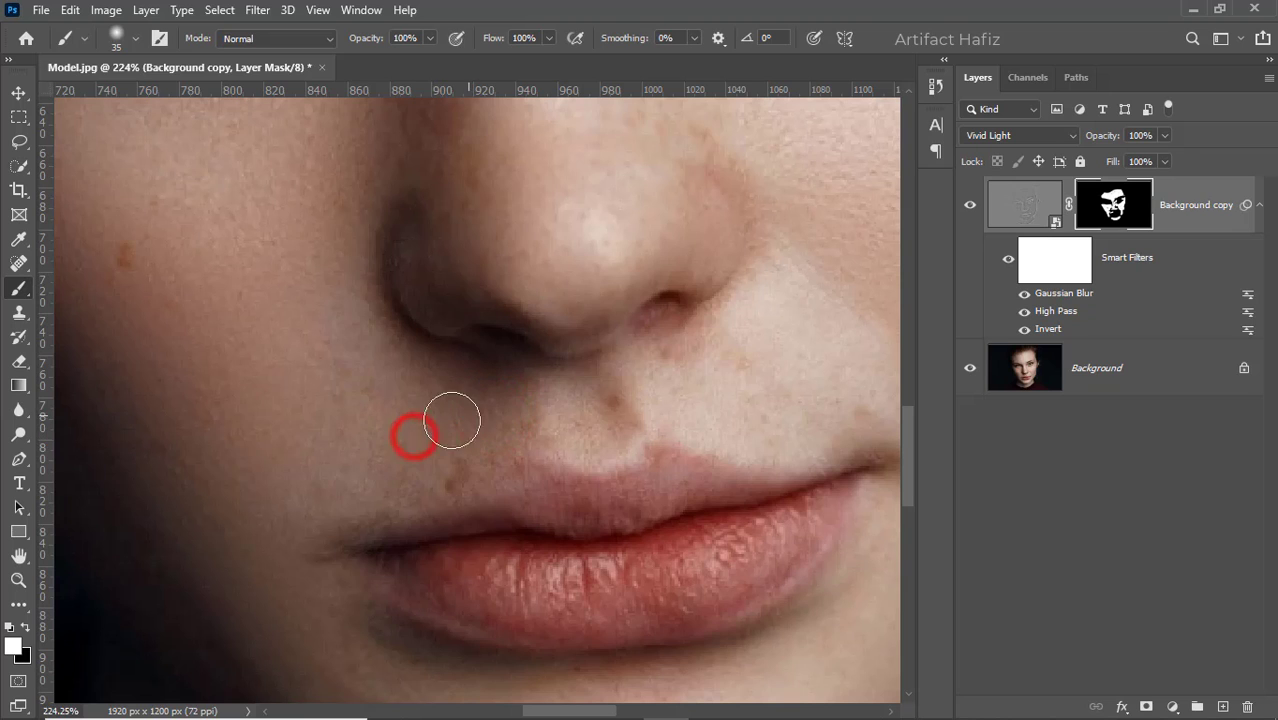
click(680, 352)
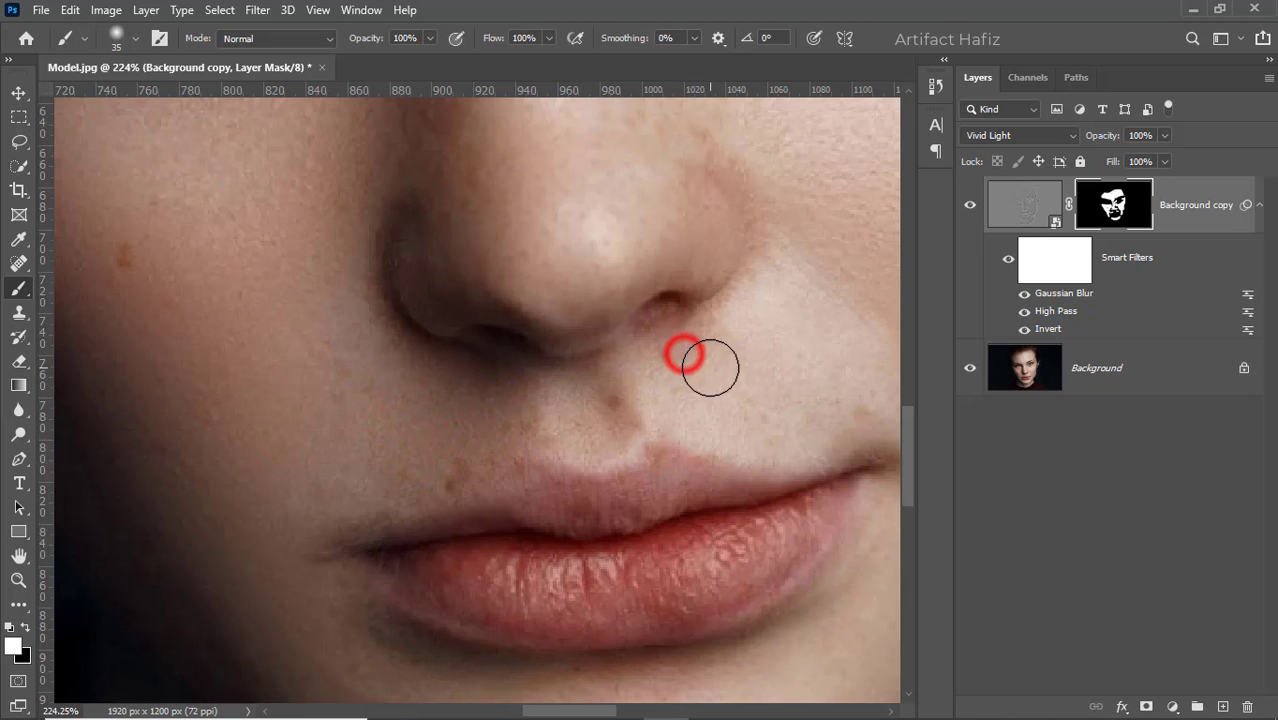
click(736, 379)
click(855, 401)
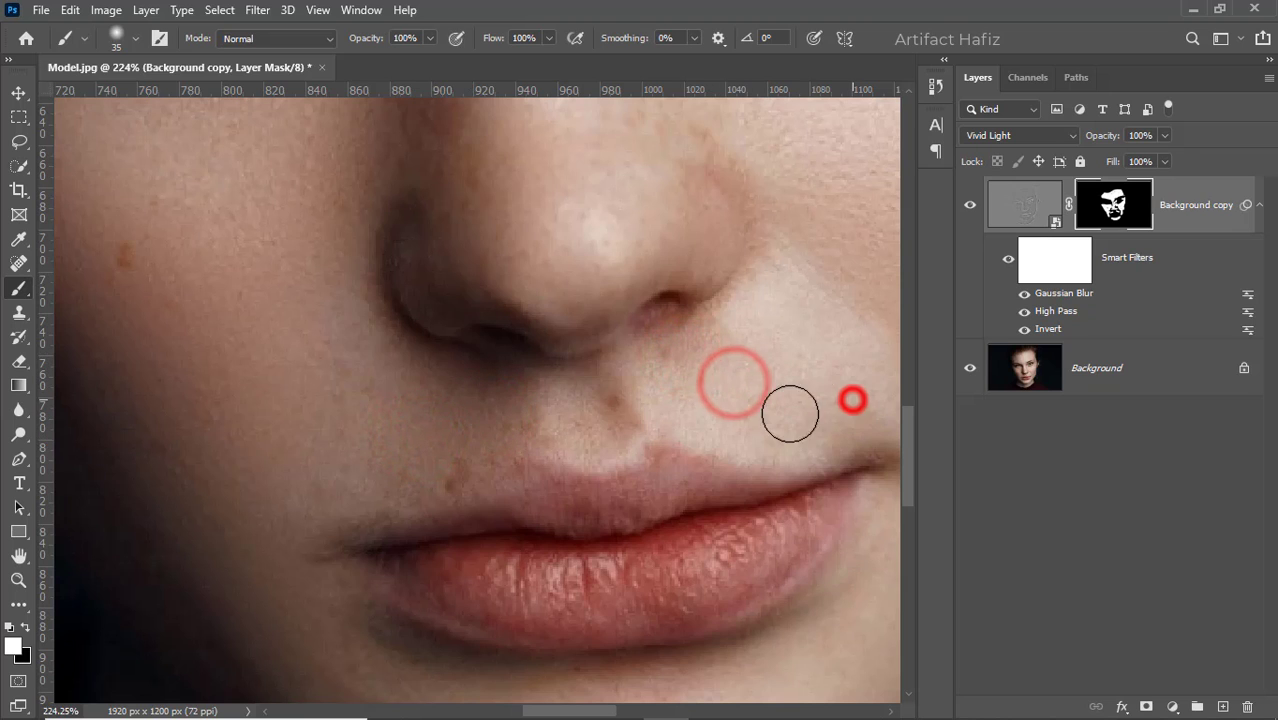
click(430, 451)
- Touch up the mask along the bridge and tip of the nose with the 35 px brush
scroll(585, 442, down, 8)
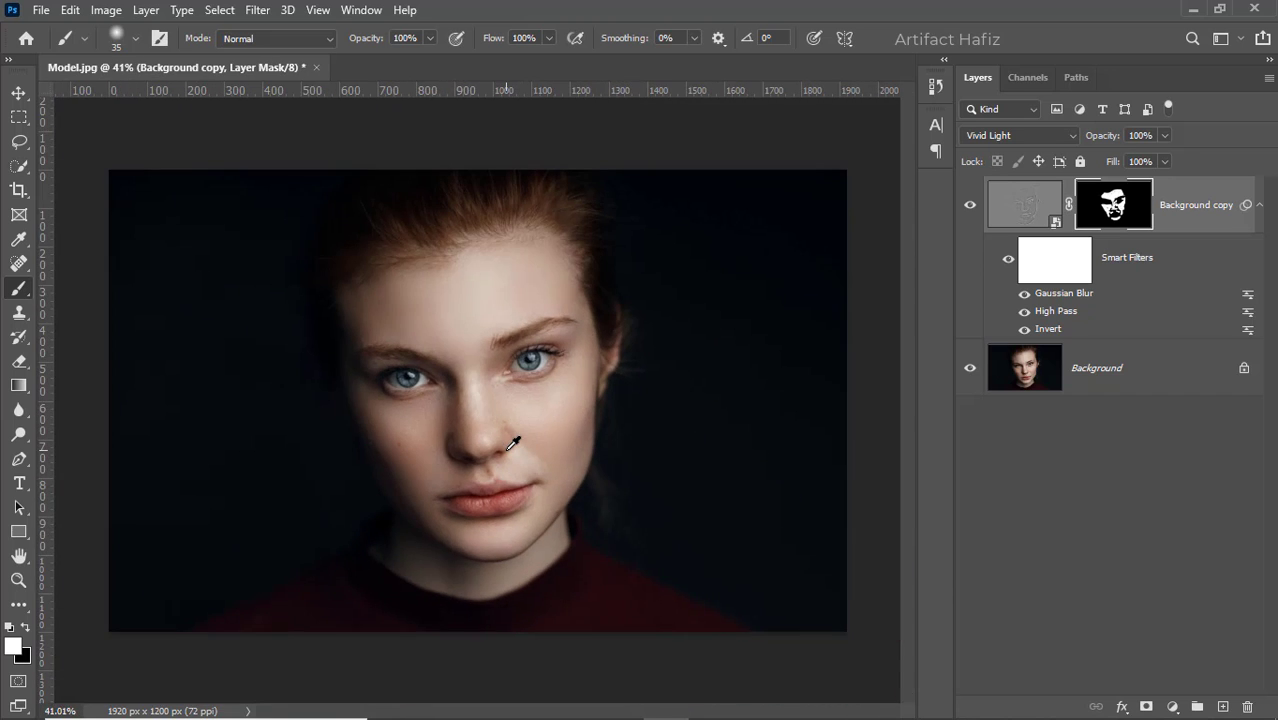
scroll(481, 428, up, 6)
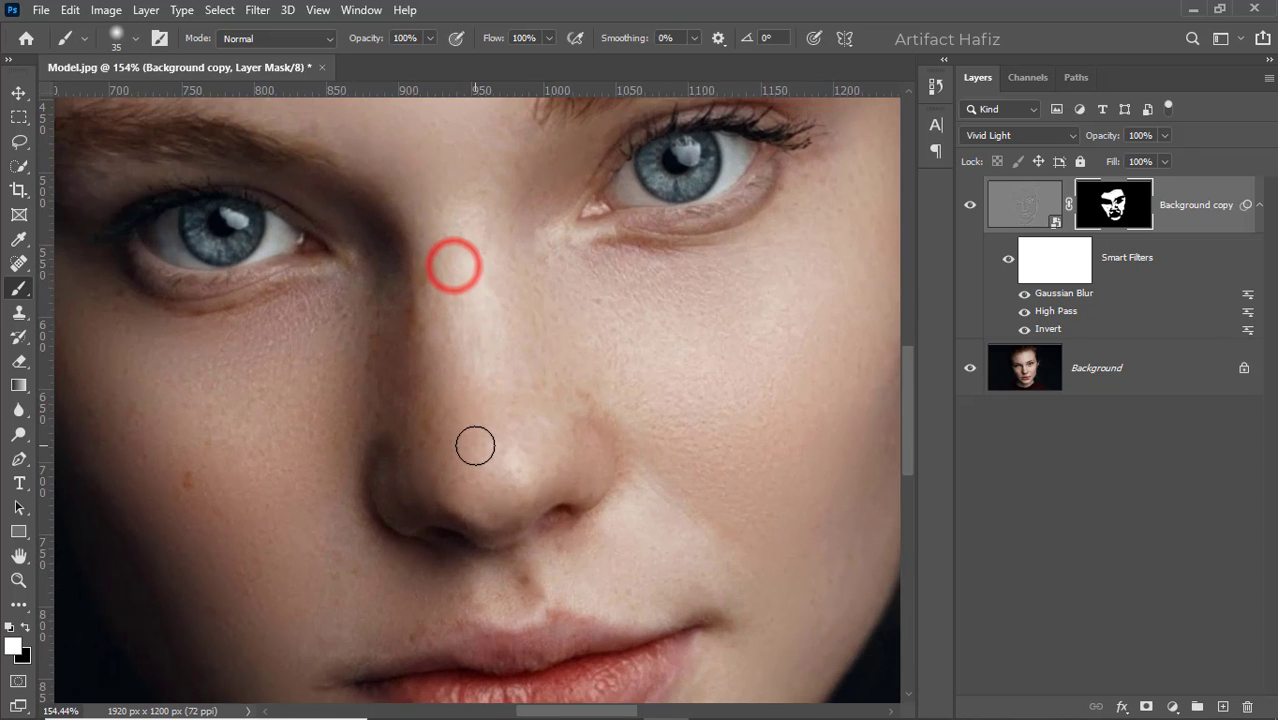
scroll(522, 455, down, 6)
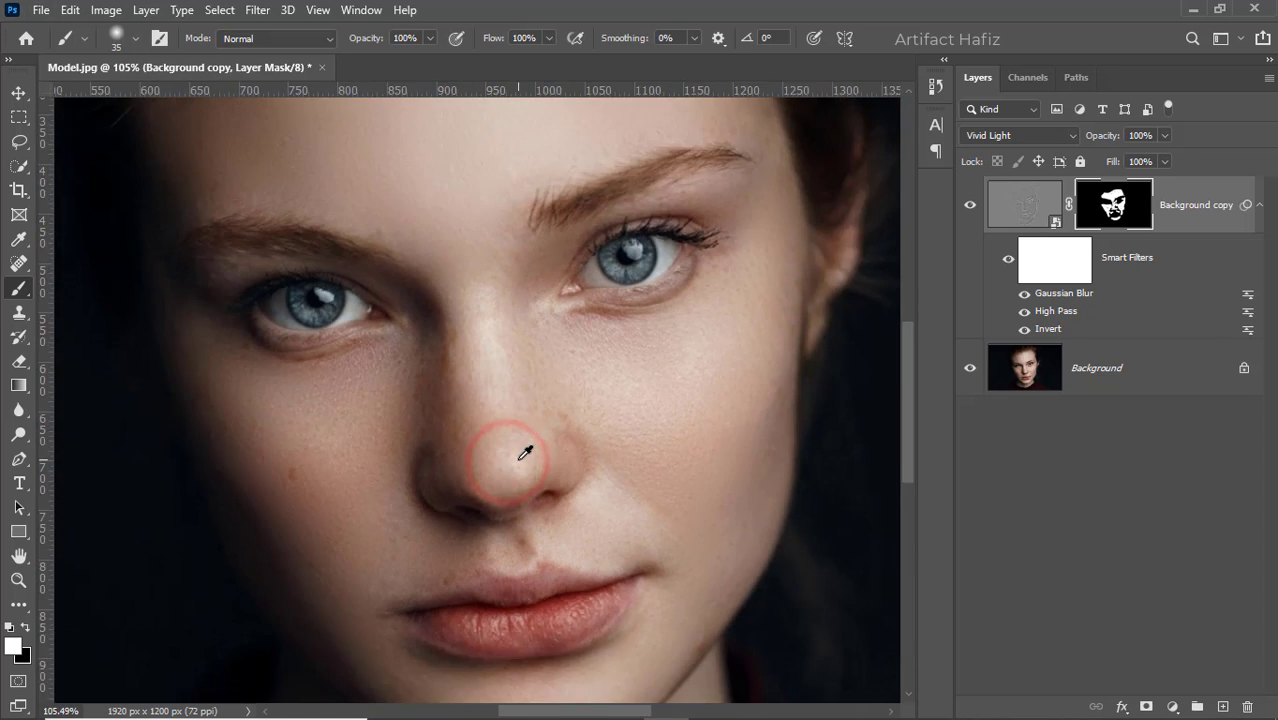
scroll(525, 453, up, 1)
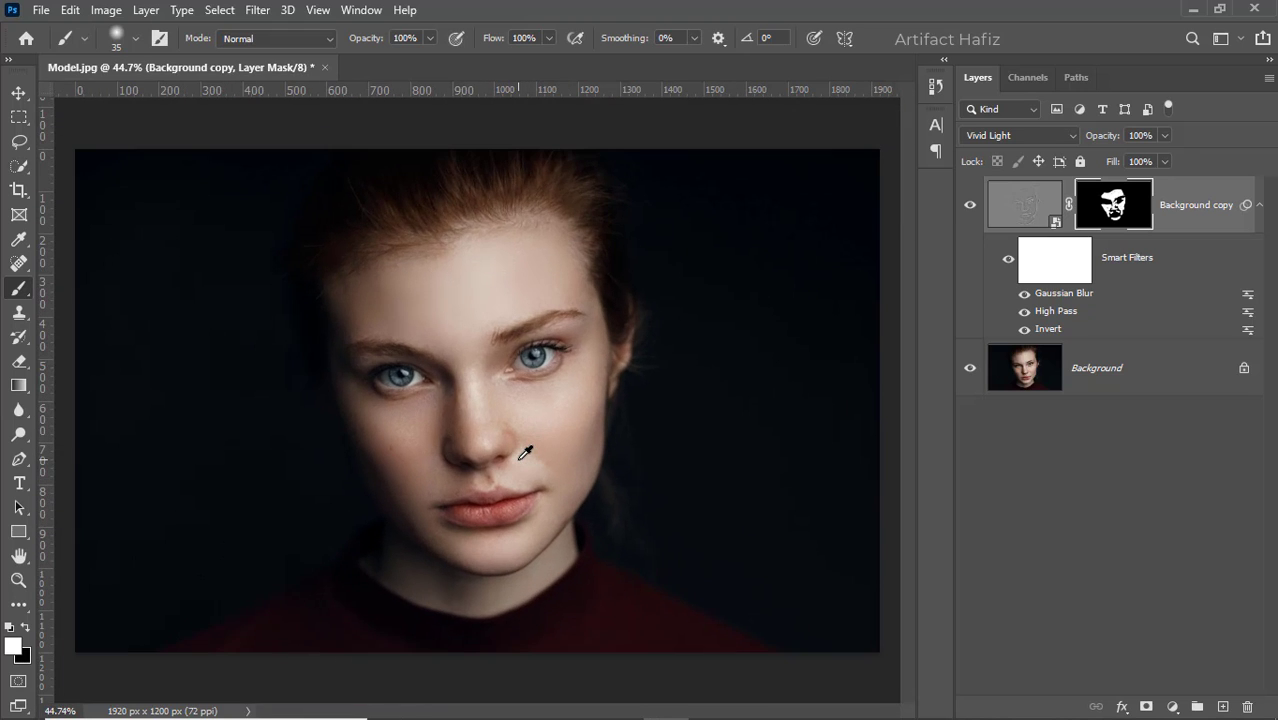
- Toggle the visibility of the Background copy layer to compare the smoothed skin with the original
click(970, 205)
click(970, 206)
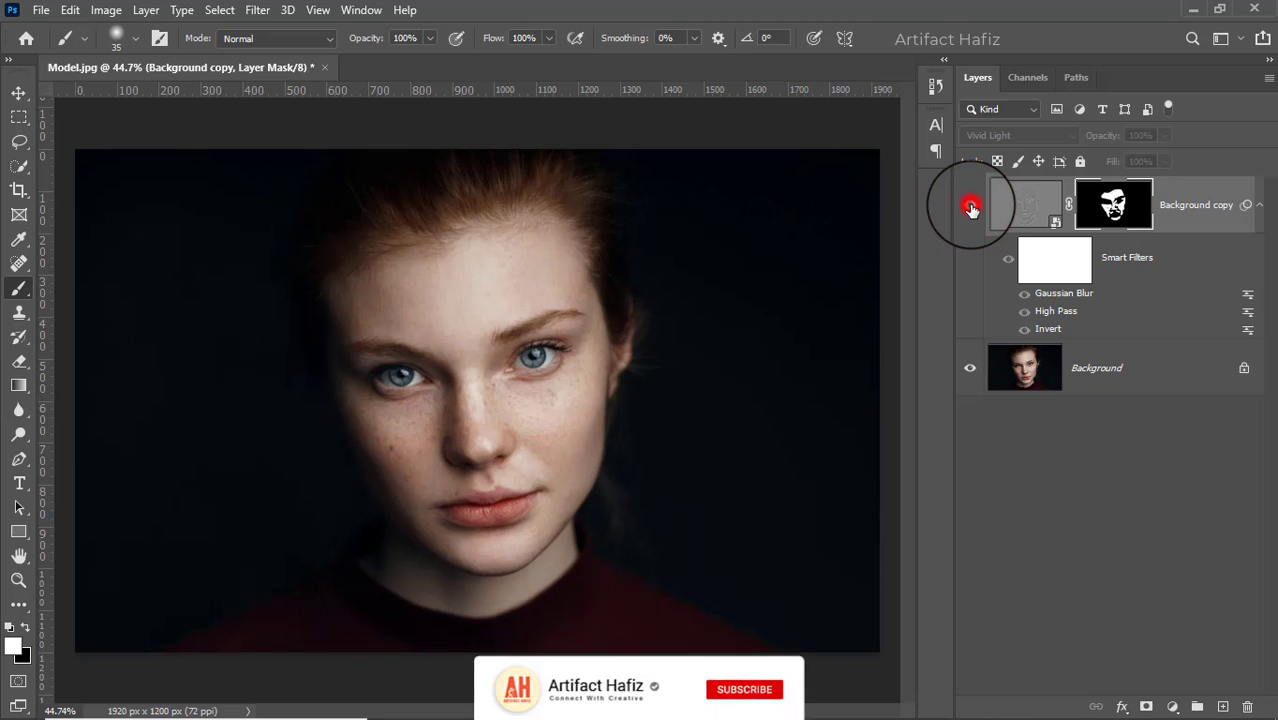
click(970, 206)
click(970, 206)
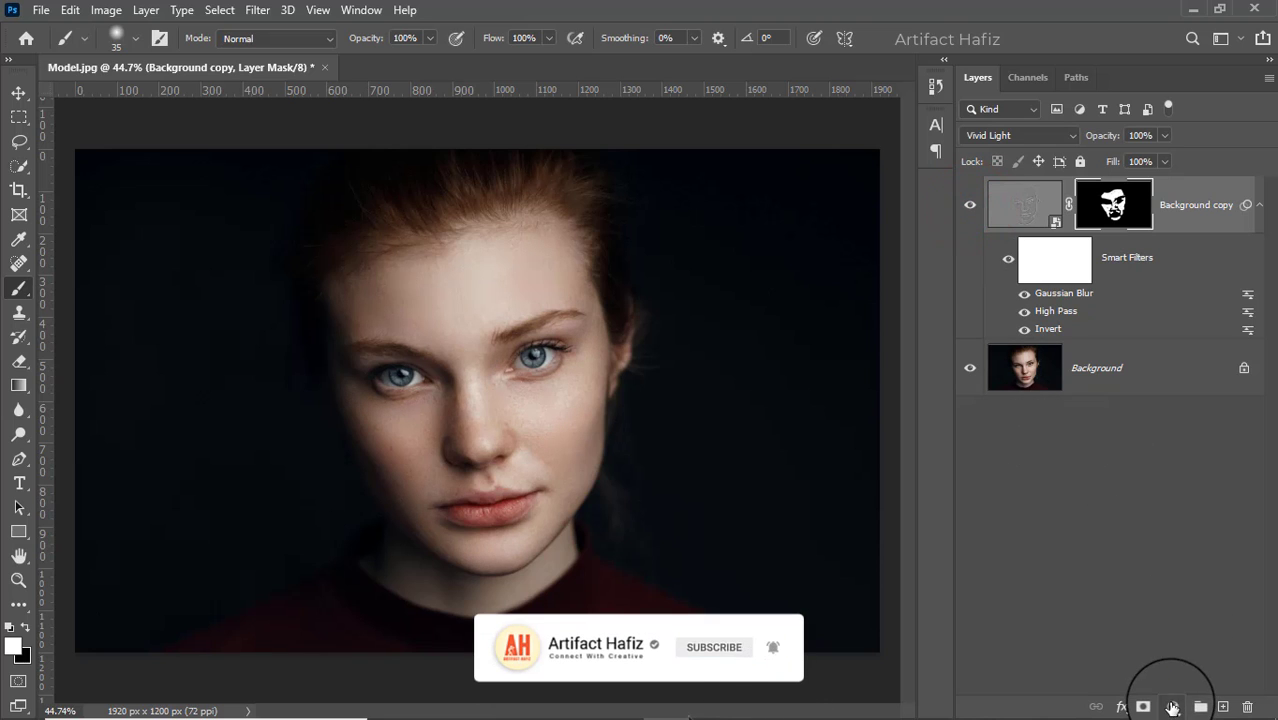
- Add a Curves adjustment layer, anchoring the RGB curve in the shadows, raising the highlights slightly and lifting the black point
click(1172, 706)
click(1162, 463)
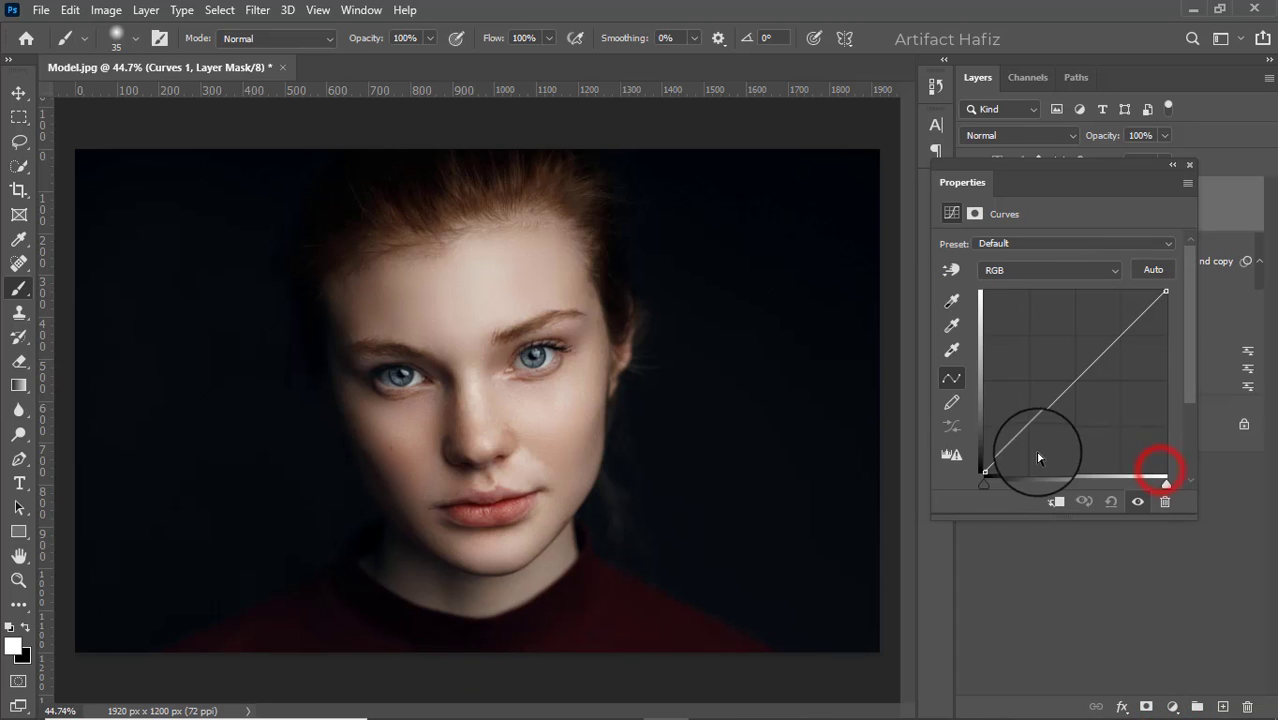
click(1028, 431)
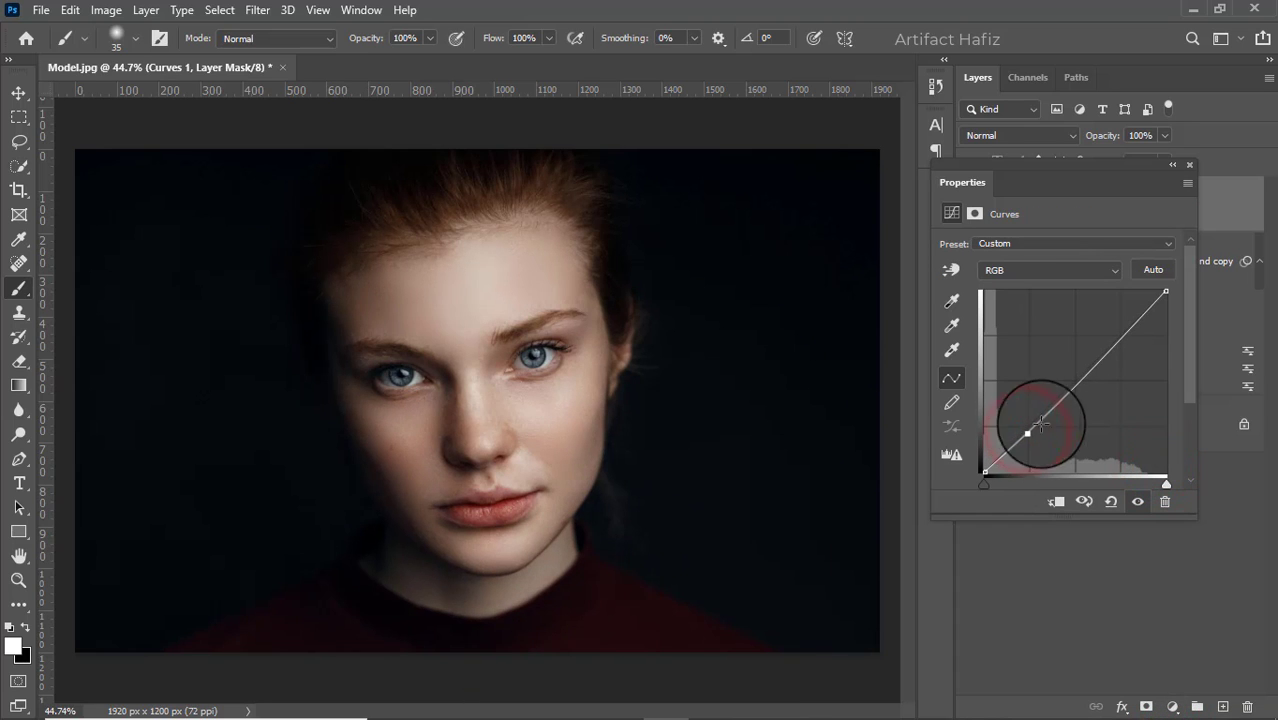
click(1121, 333)
drag(1121, 333, 1124, 328)
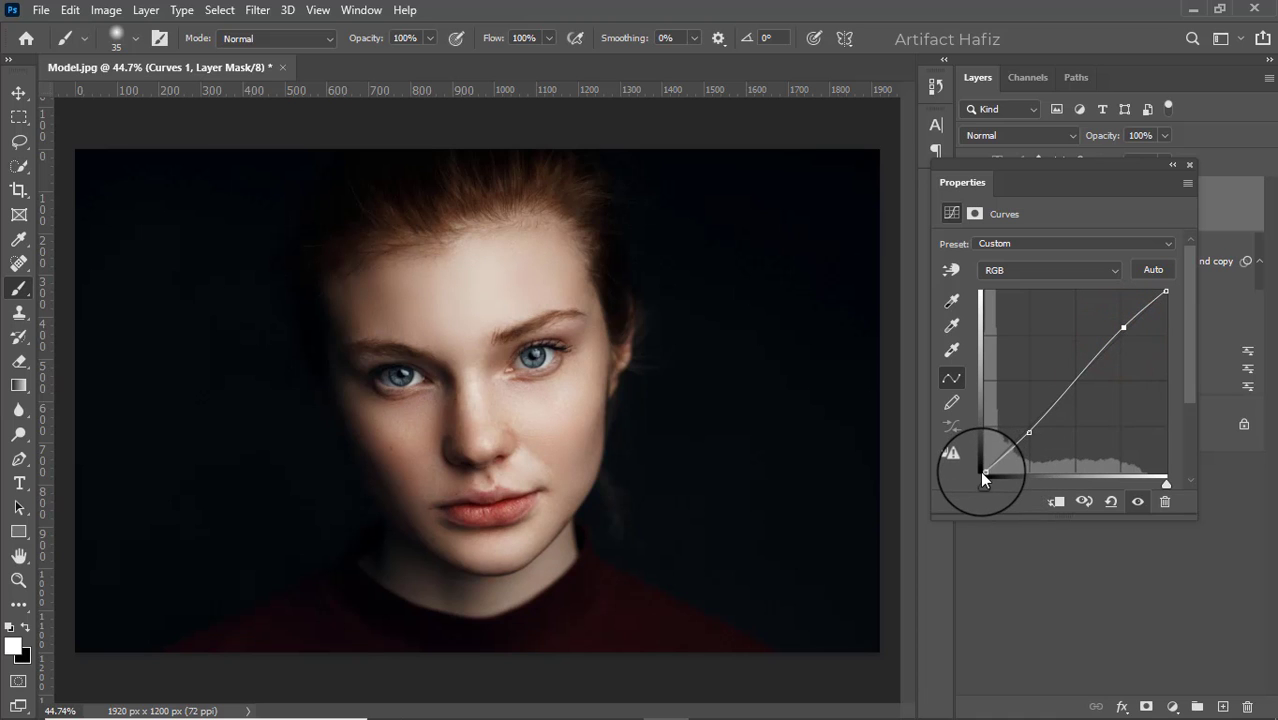
drag(983, 470, 973, 465)
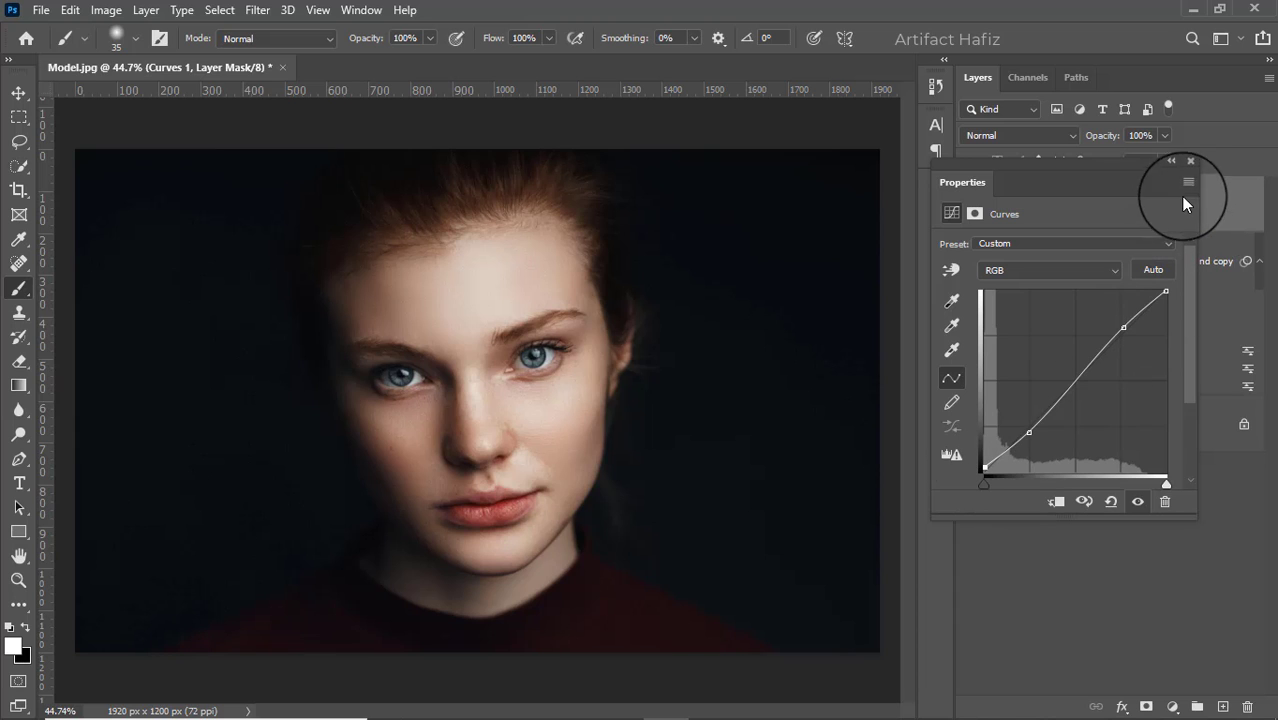
click(1189, 164)
- Toggle the visibility of the Curves 1 layer to compare the portrait with and without the tonal adjustment
click(969, 204)
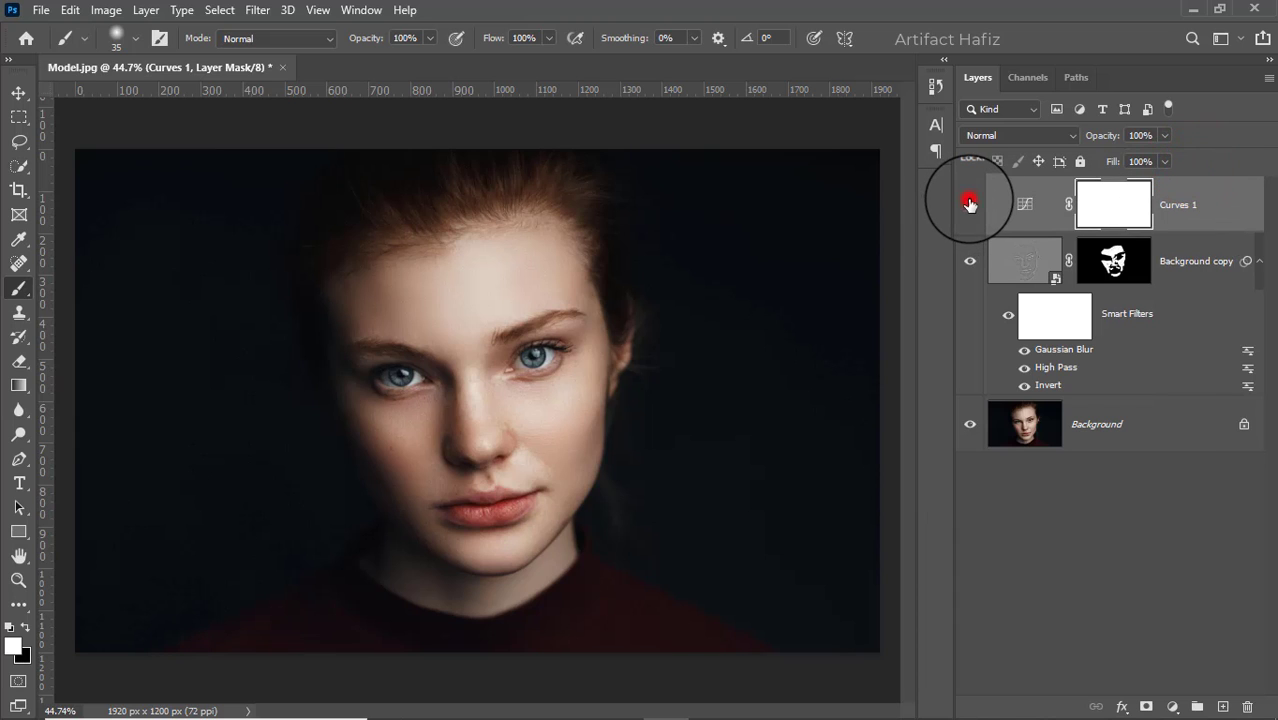
click(969, 205)
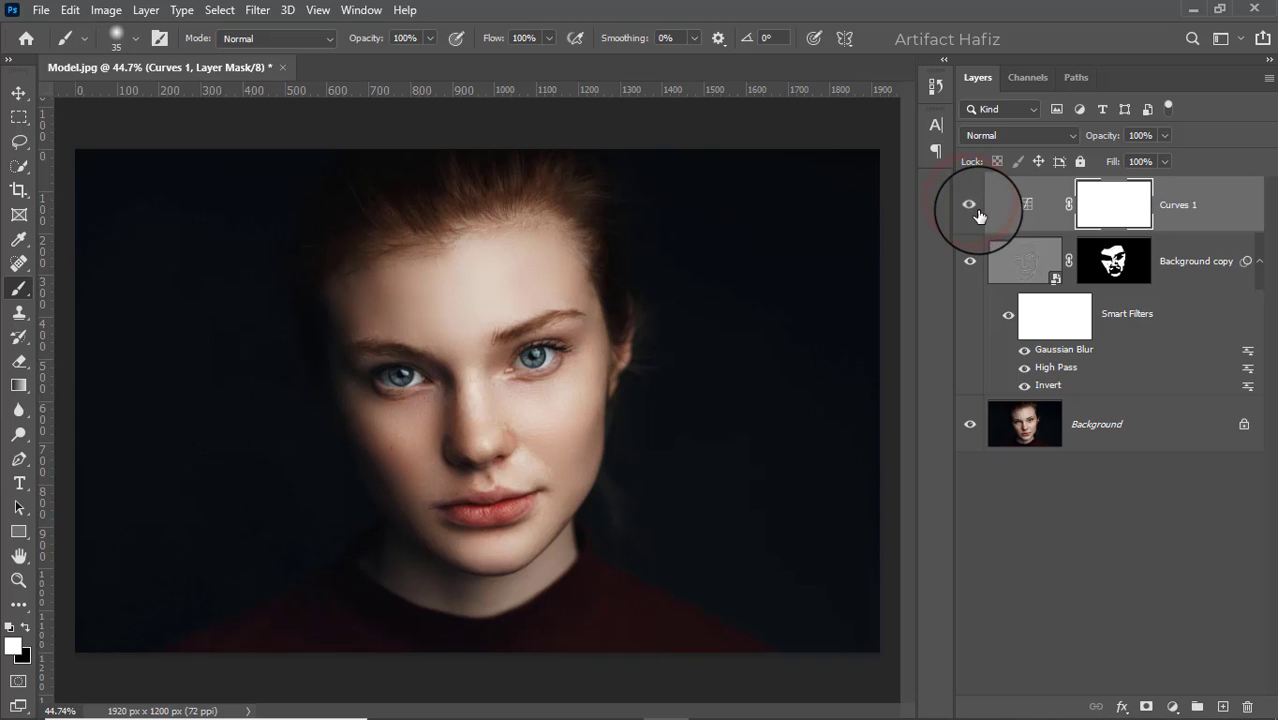
click(970, 211)
click(970, 212)
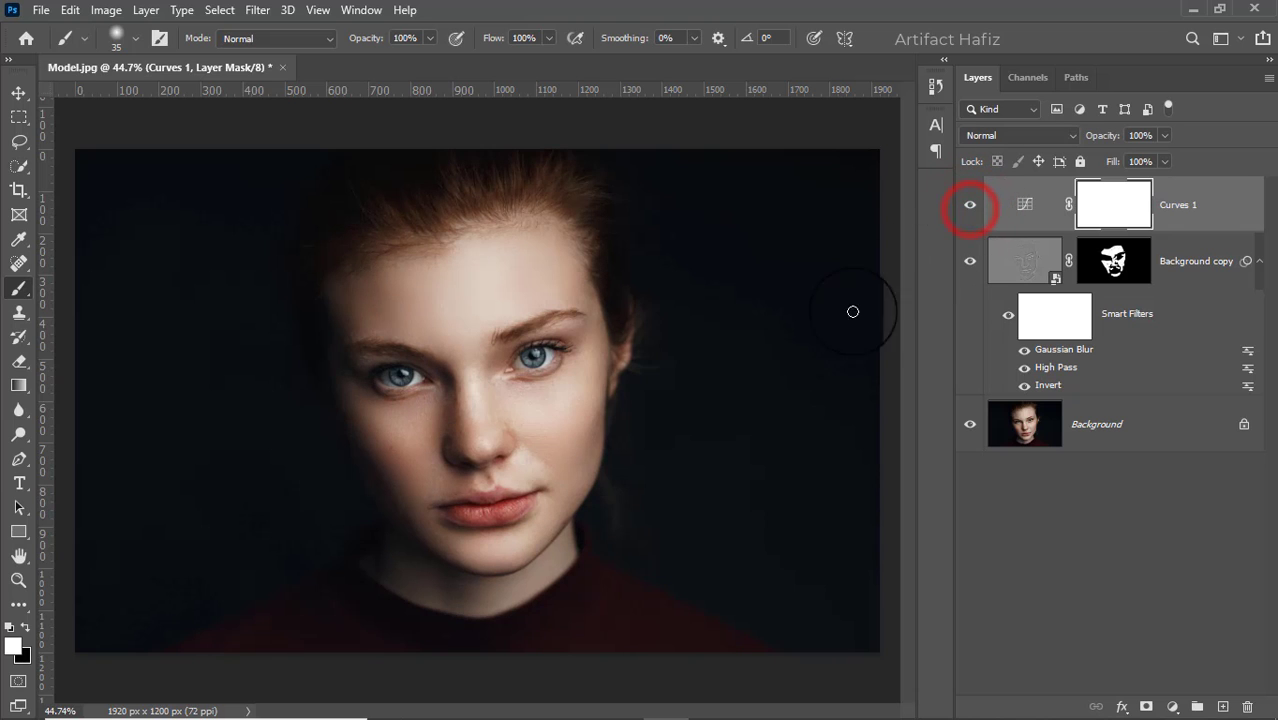
- Toggle all layers above Background off and on together to compare the original portrait with the finished retouch
key(alt)
alt+click(971, 428)
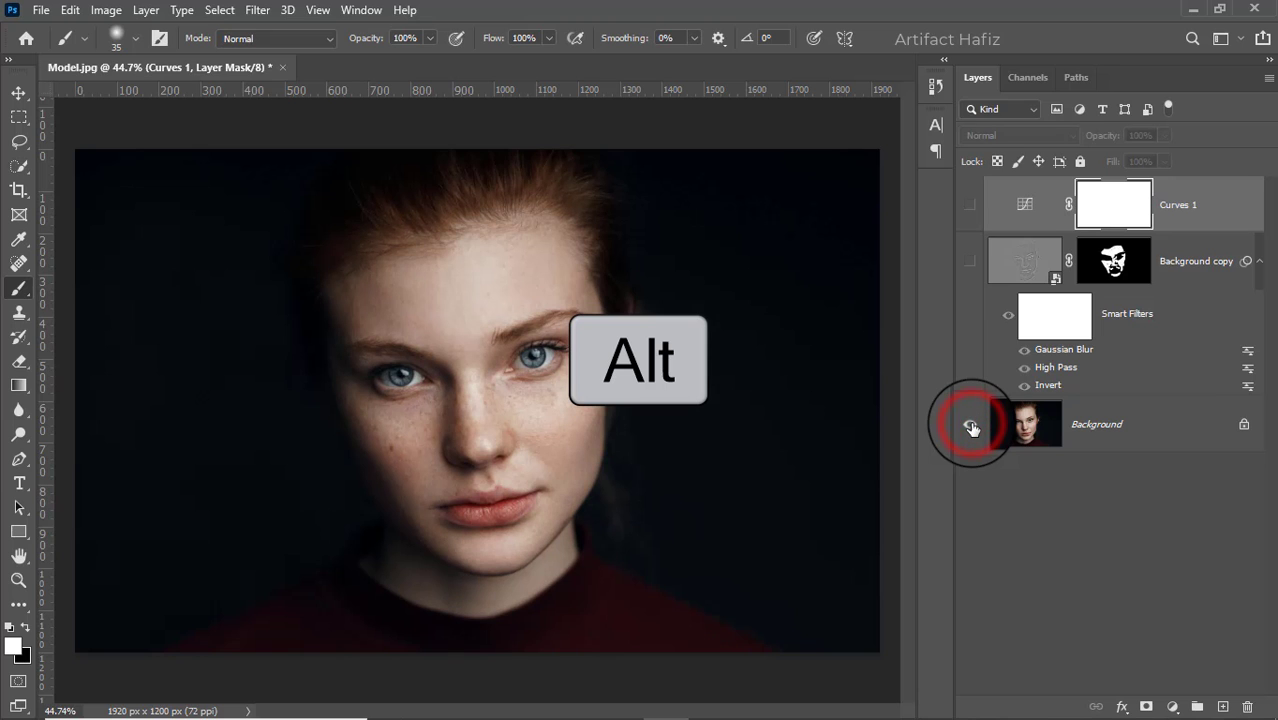
alt+click(971, 428)
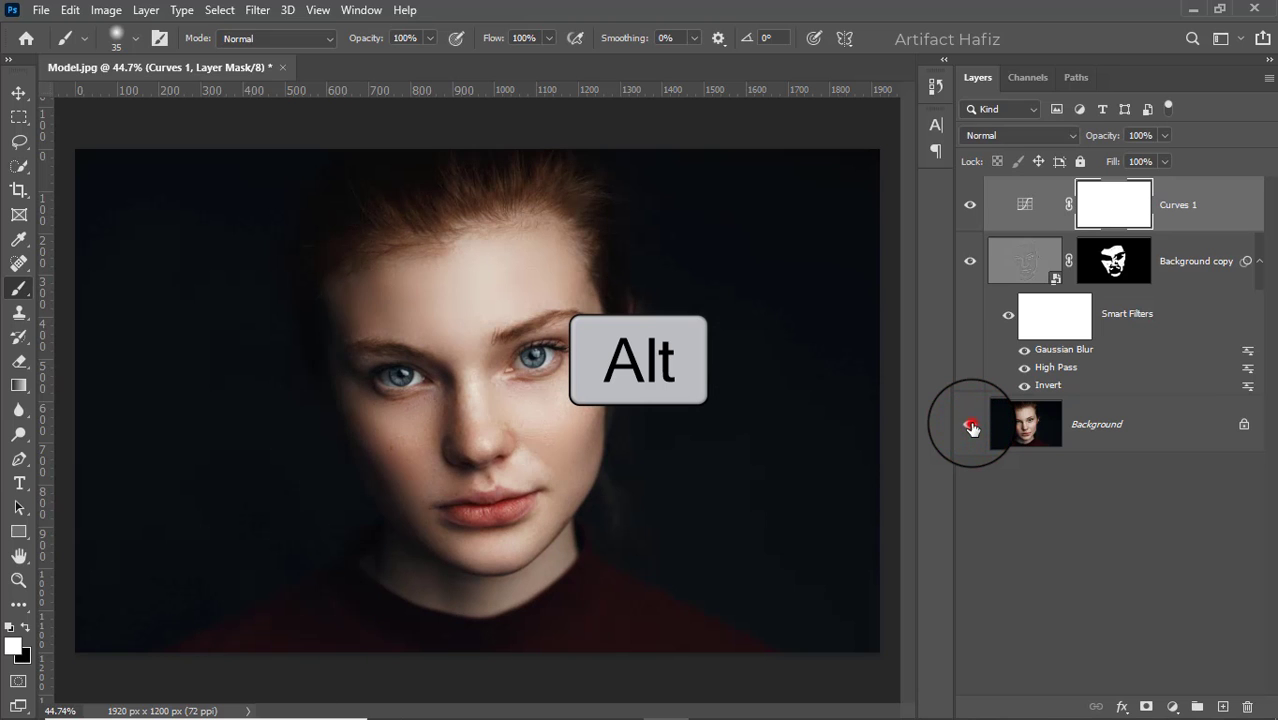
alt+click(971, 428)
alt+click(971, 428)
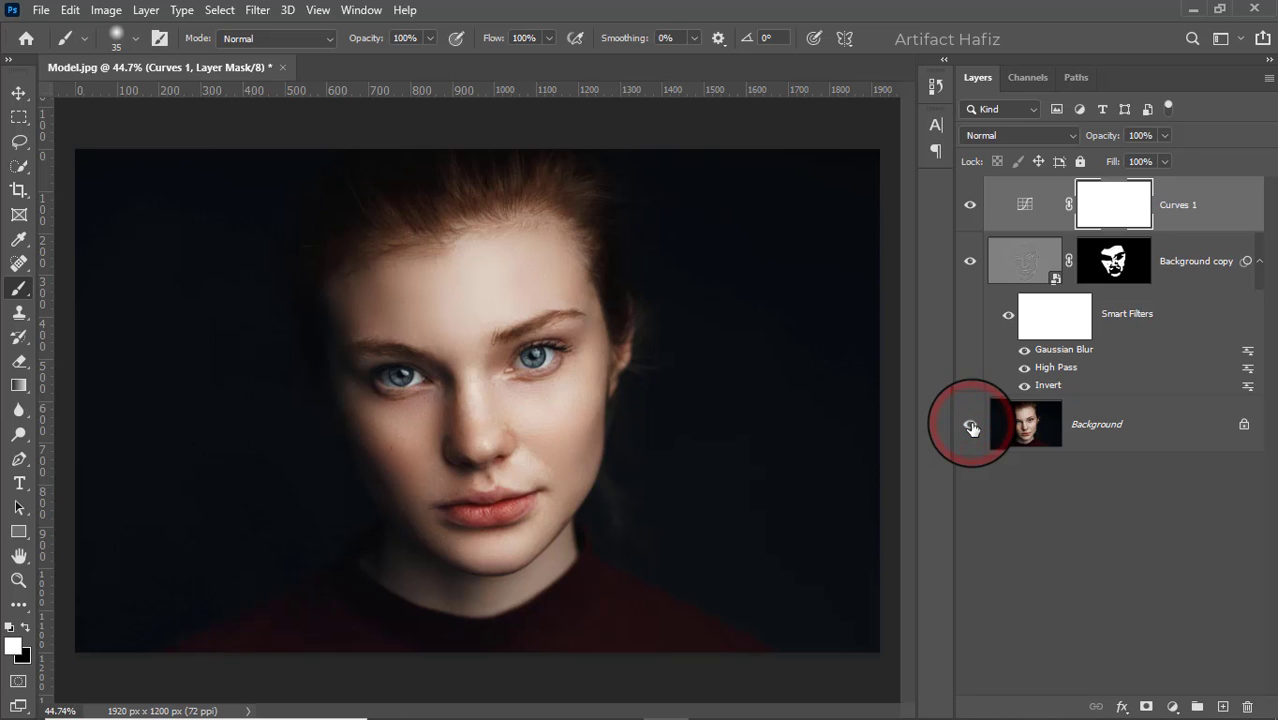